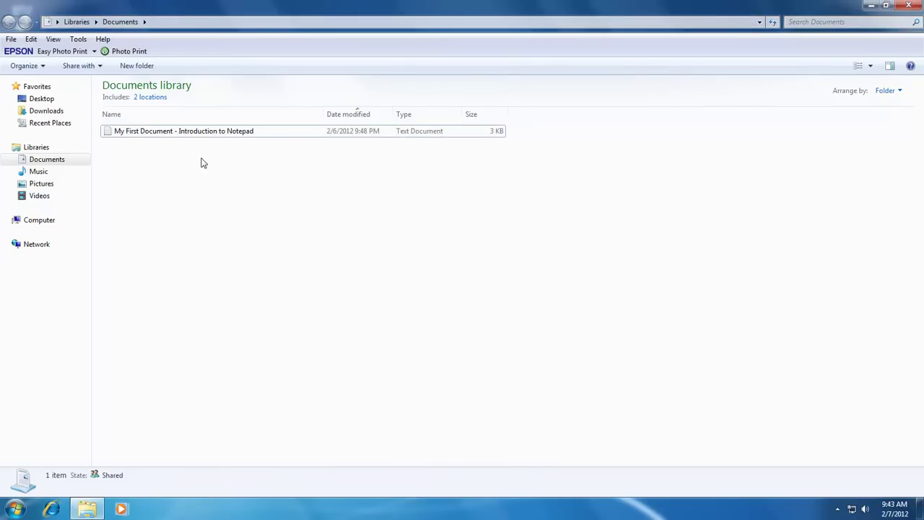
# - Open 'My First Document - Introduction to Notepad' in Notepad and maximize its window
pyautogui.doubleClick(145, 136)
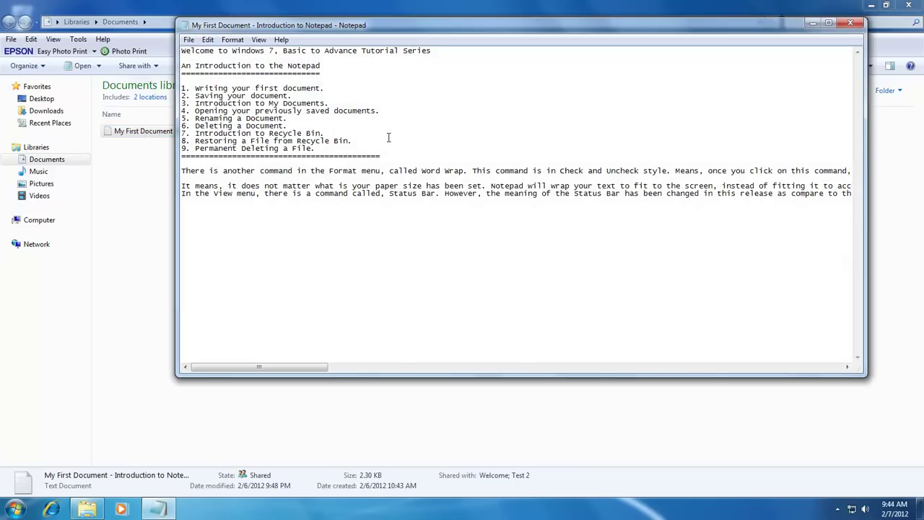
pyautogui.click(830, 24)
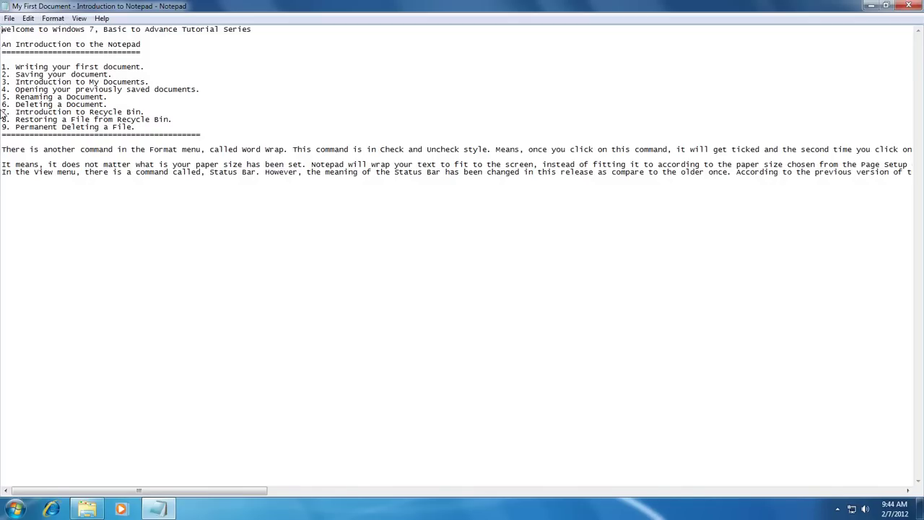
# - Select the paragraphs below the numbered list, clear the selection, and open the Format menu
pyautogui.moveTo(2, 150); pyautogui.dragTo(782, 185)
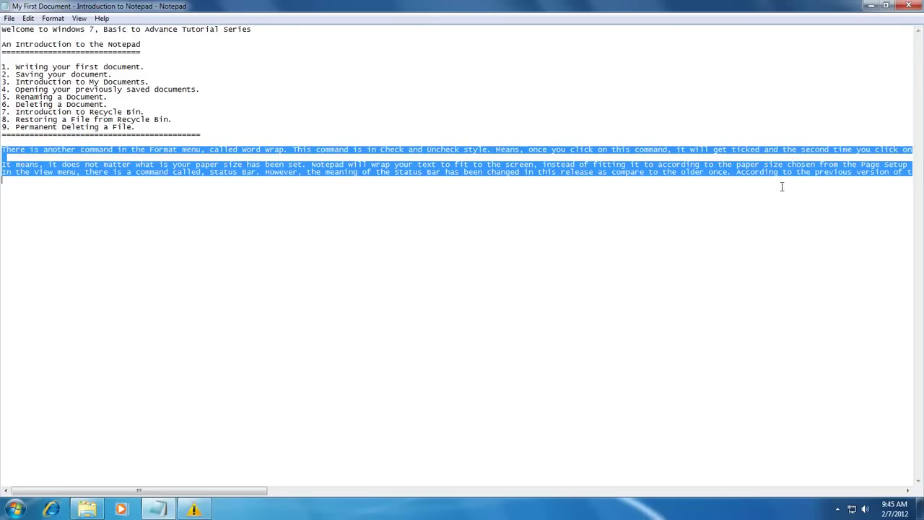
pyautogui.click(180, 211)
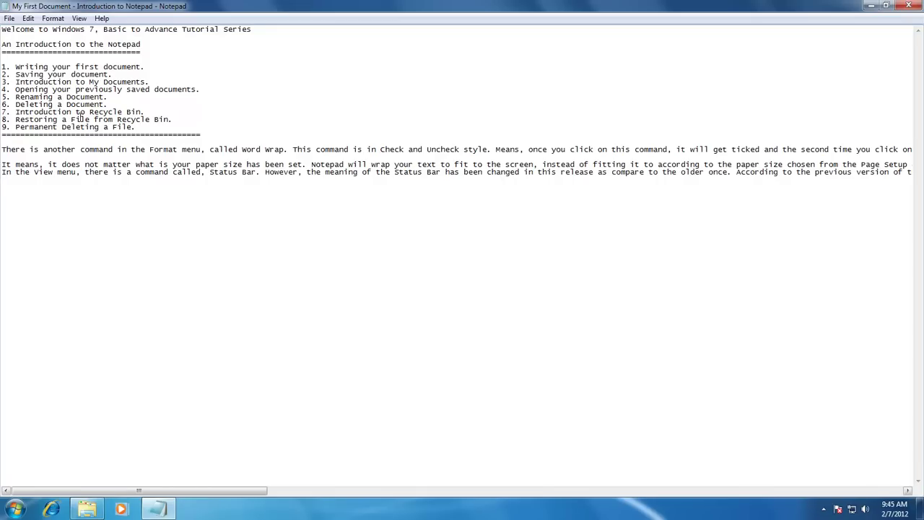
pyautogui.click(60, 21)
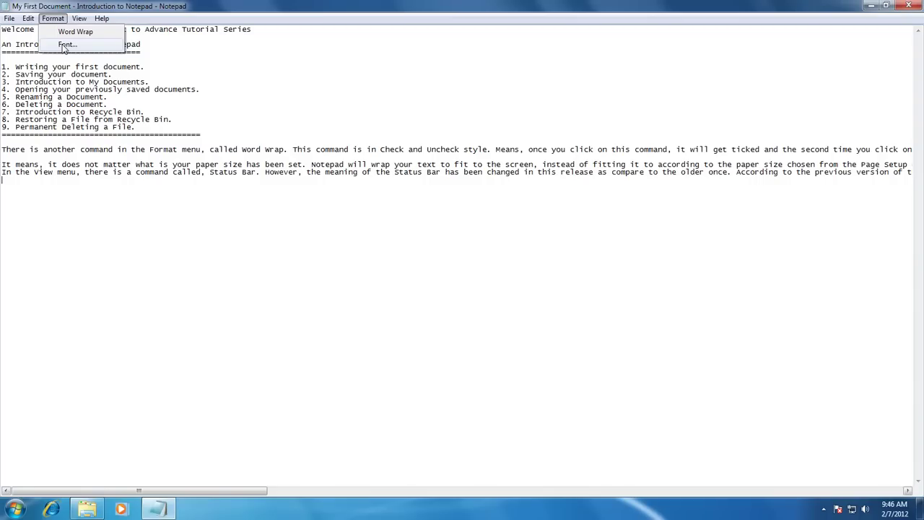
# - In the Font dialog, preview Lucida Handwriting, Lucida Sans Unicode, Magneto, Mangal and Lucida Fax
pyautogui.click(65, 46)
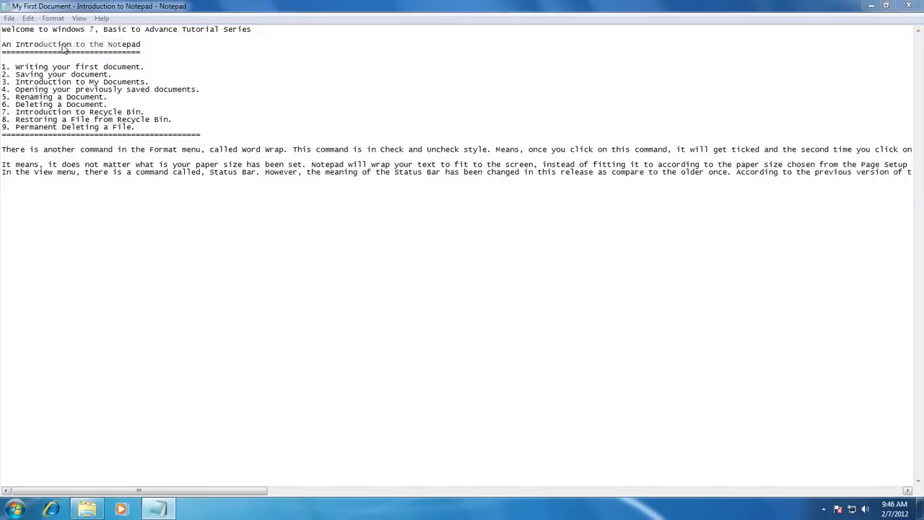
pyautogui.moveTo(106, 89); pyautogui.dragTo(353, 98)
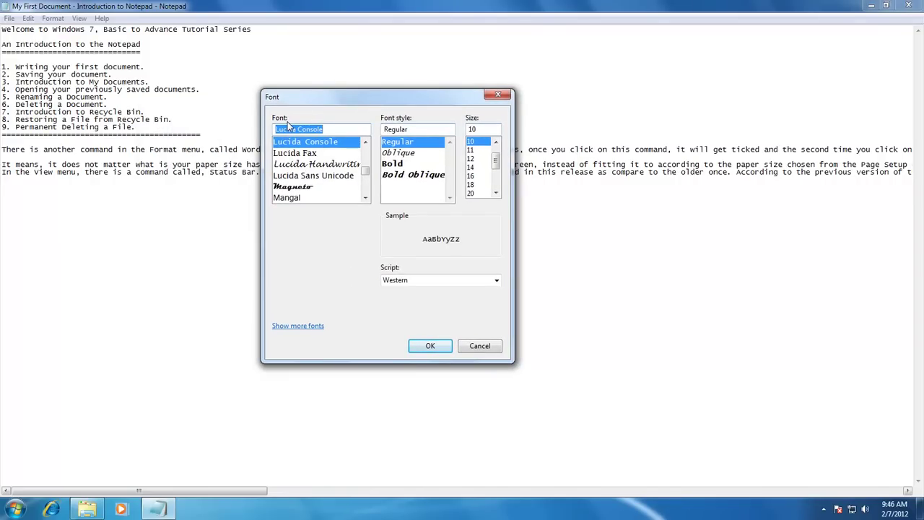
pyautogui.click(301, 163)
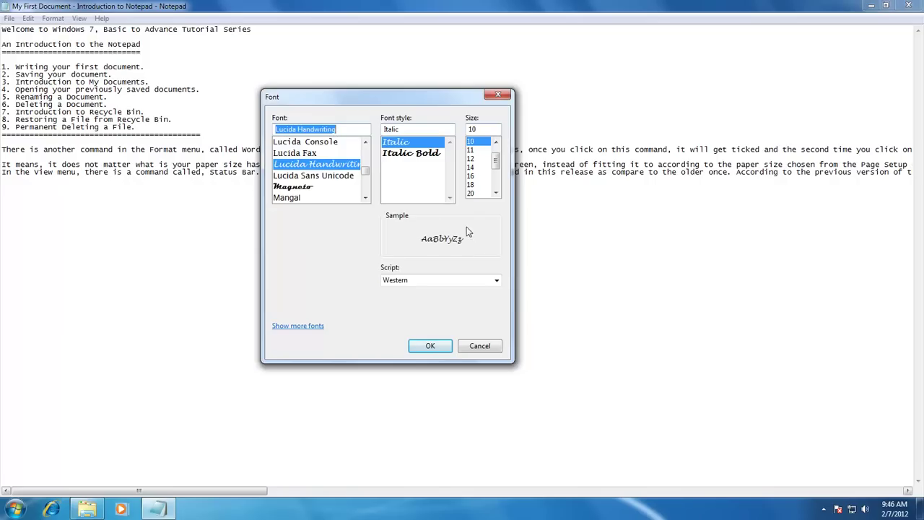
pyautogui.click(319, 176)
pyautogui.click(309, 186)
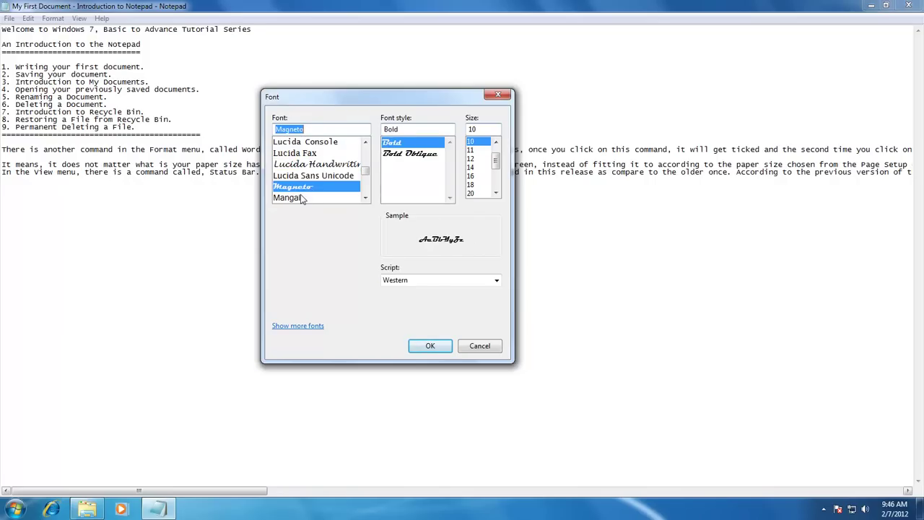
pyautogui.click(302, 197)
pyautogui.click(346, 165)
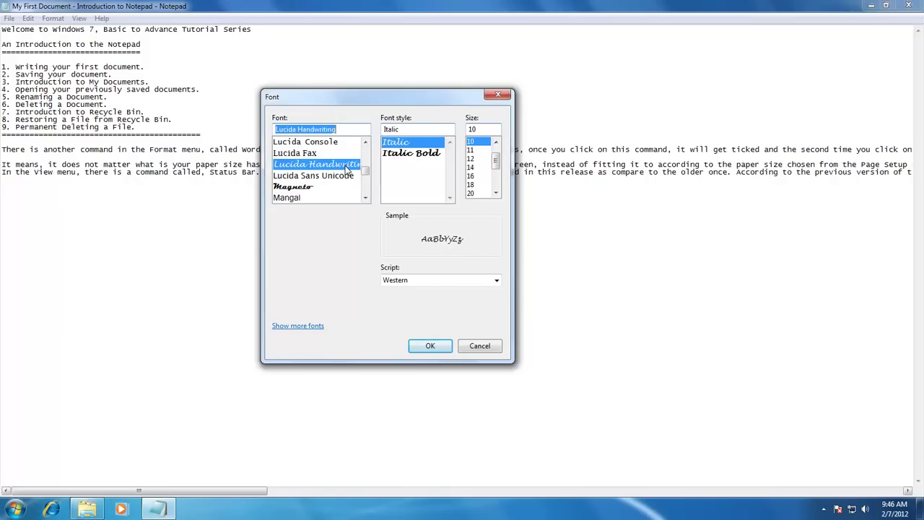
pyautogui.click(328, 152)
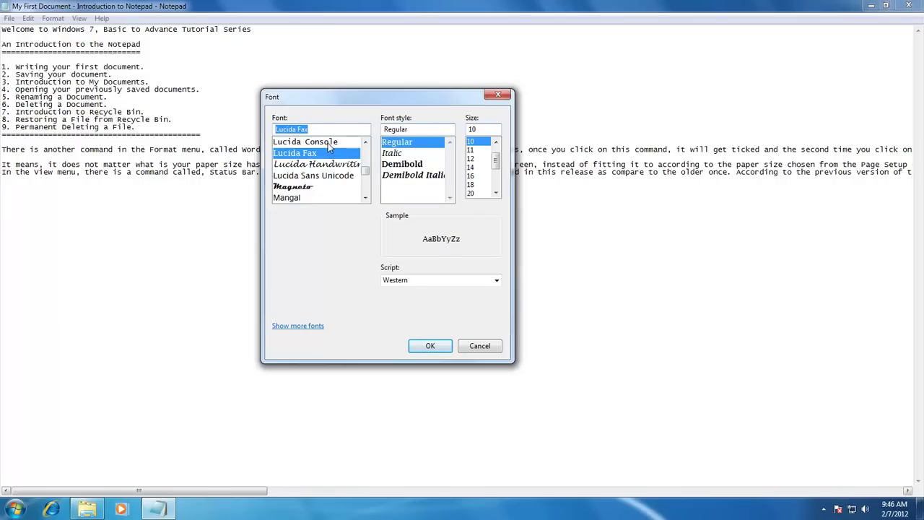
# - Scroll through the font list and preview Monotype Corsiva
pyautogui.click(365, 142)
pyautogui.click(365, 142)
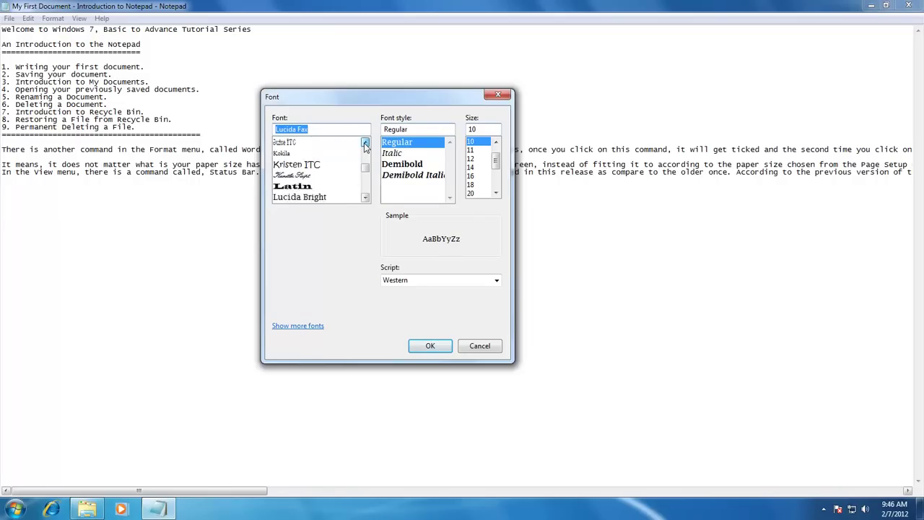
pyautogui.click(366, 198)
pyautogui.click(366, 198)
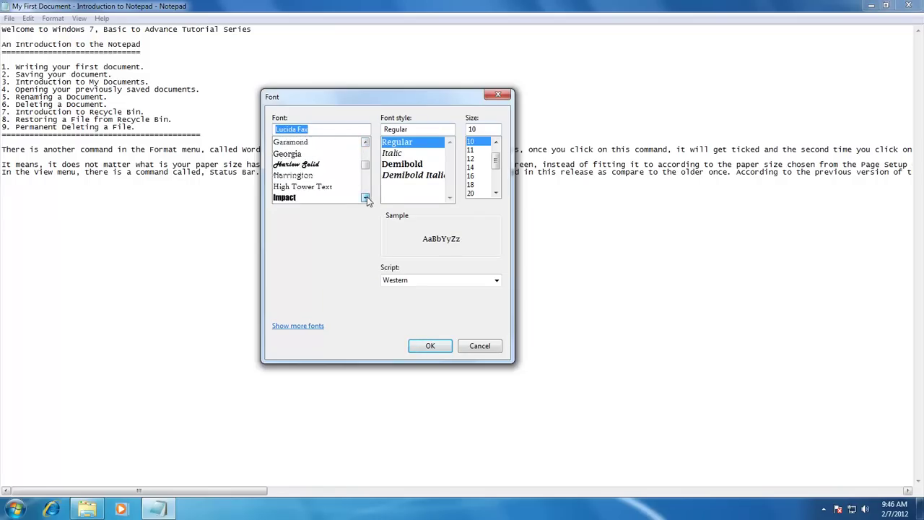
pyautogui.moveTo(366, 177)
pyautogui.mouseDown()
pyautogui.moveTo(367, 154)
pyautogui.moveTo(367, 178)
pyautogui.mouseUp()
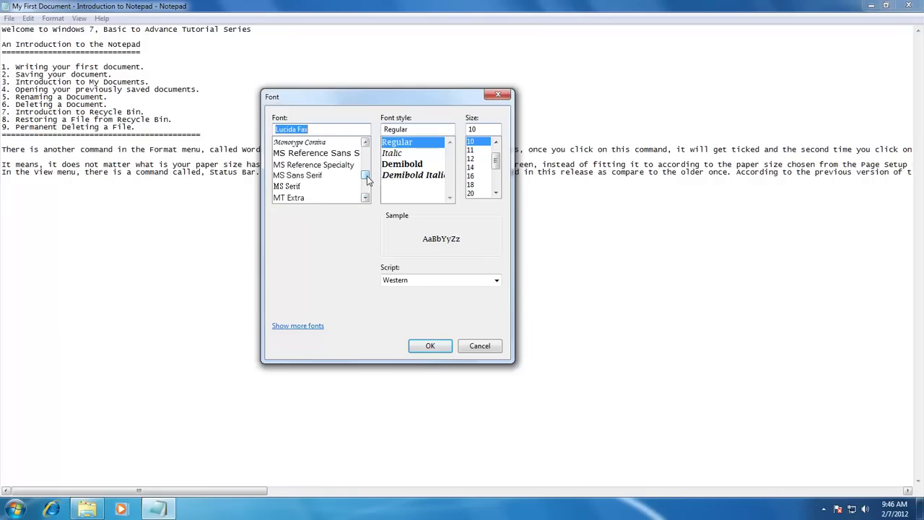
pyautogui.click(330, 143)
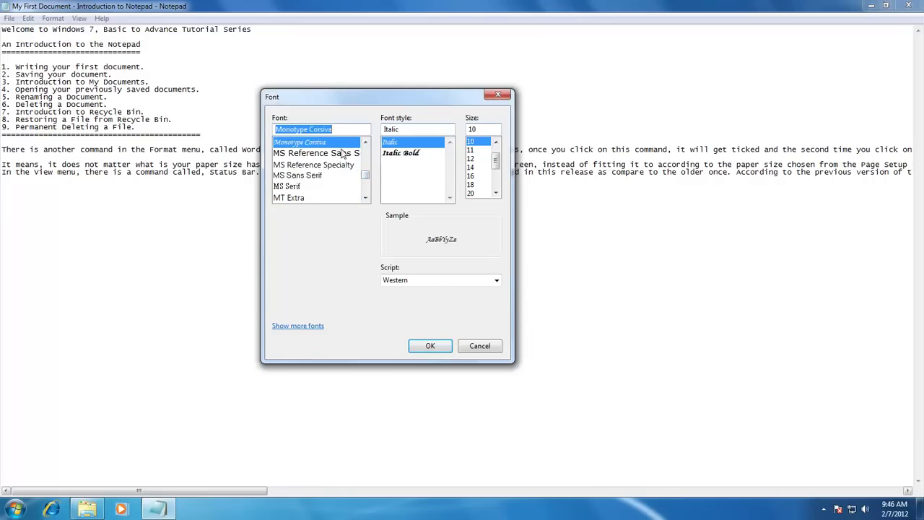
# - Choose MS Reference Sans Serif, try Bold, Oblique and Bold Oblique, then settle on Regular
pyautogui.click(338, 154)
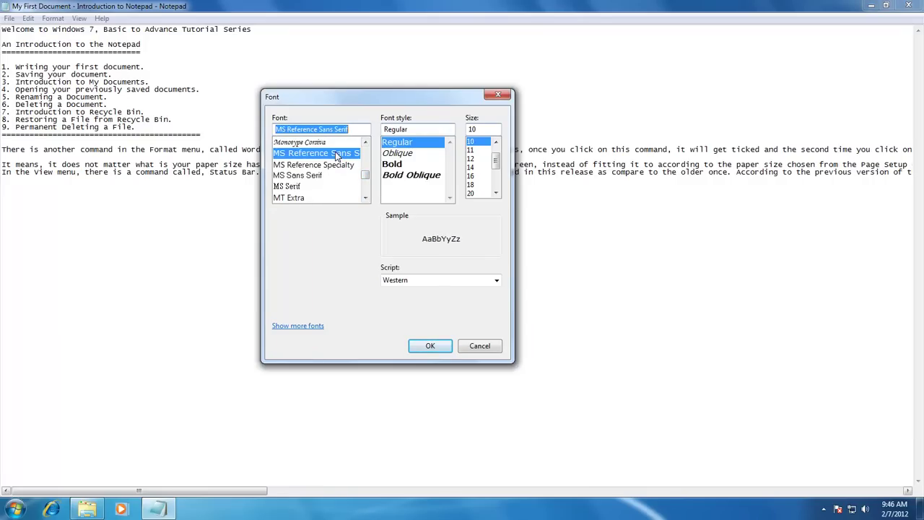
pyautogui.click(402, 163)
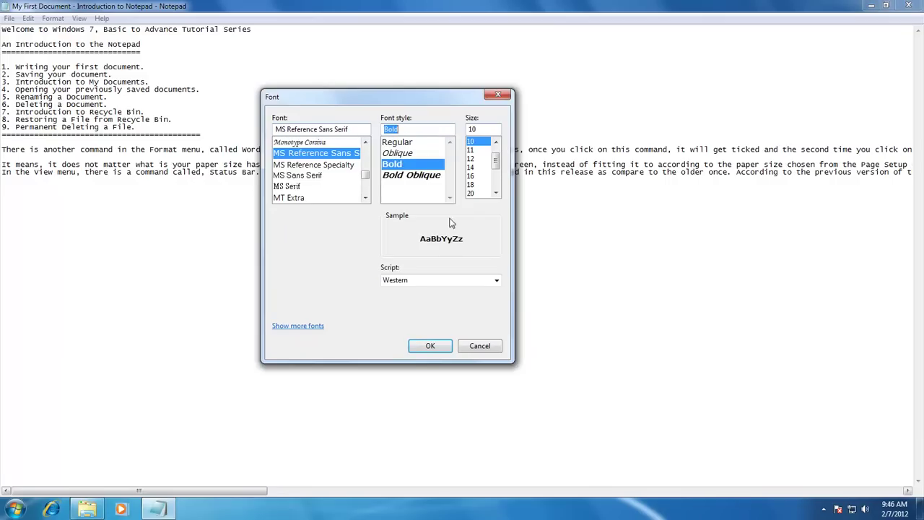
pyautogui.click(401, 153)
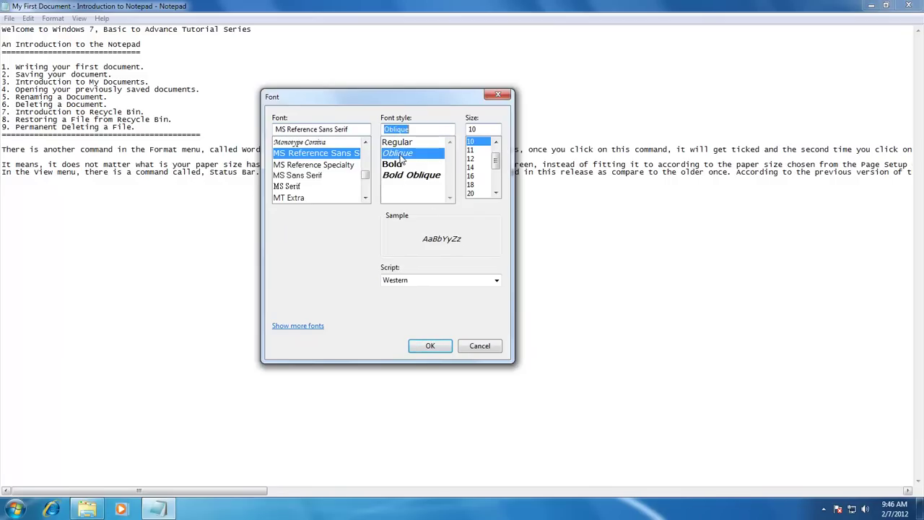
pyautogui.click(423, 177)
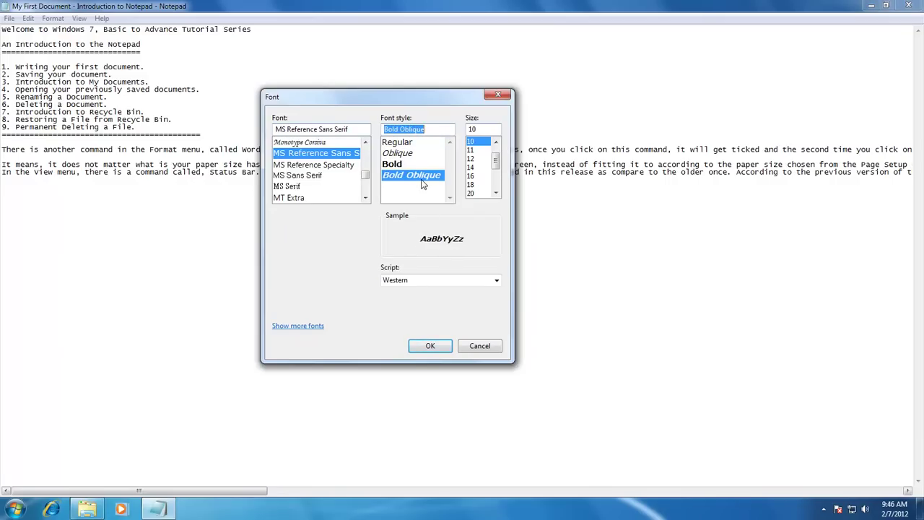
pyautogui.click(406, 145)
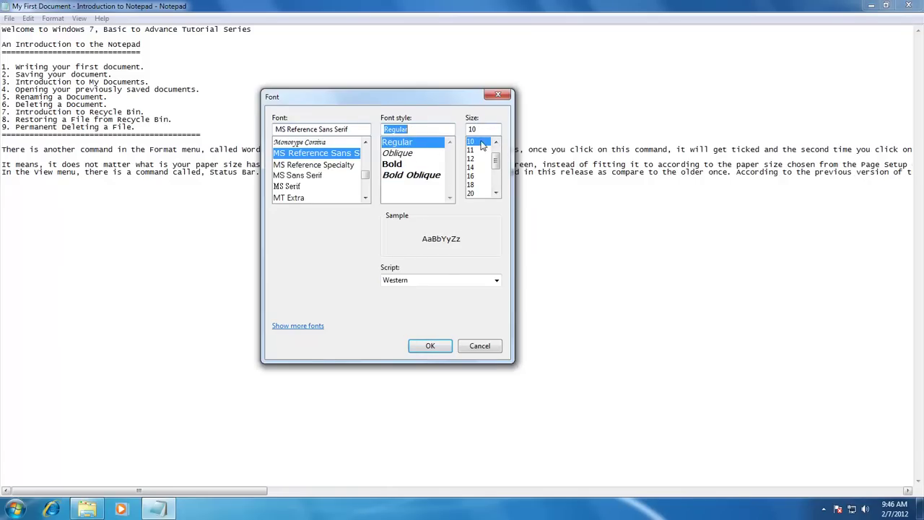
# - Preview font sizes 11, 14 and 16, then set the size to 12
pyautogui.click(474, 151)
pyautogui.click(475, 158)
pyautogui.click(474, 167)
pyautogui.click(474, 177)
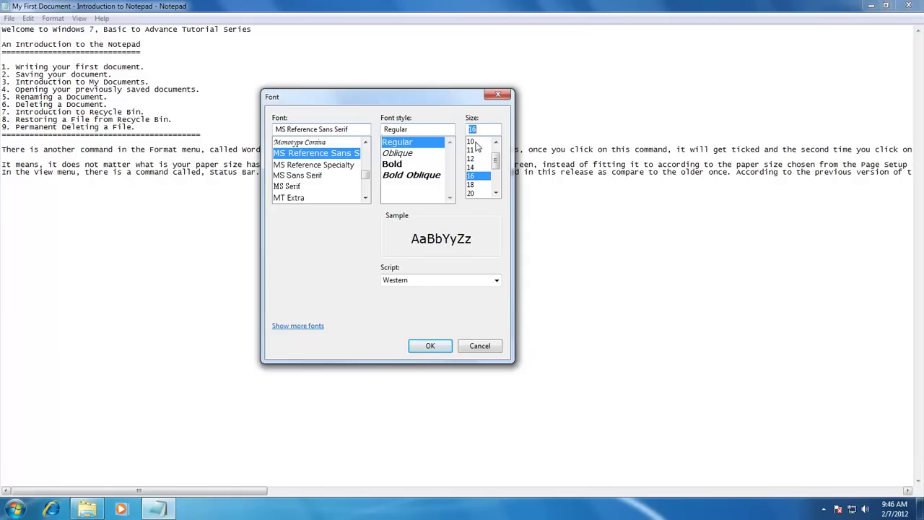
pyautogui.click(475, 143)
pyautogui.click(475, 158)
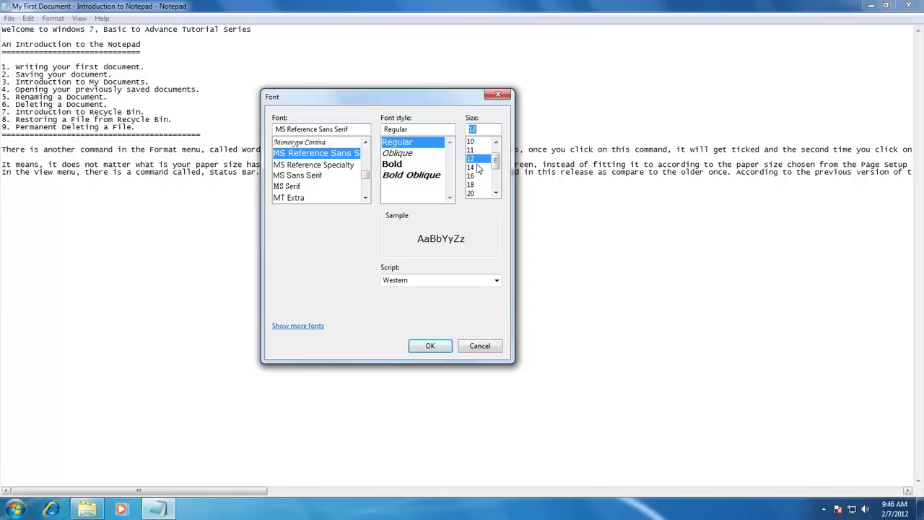
# - Try the Turkish script, switch back to Western, and apply the font to the document
pyautogui.click(402, 282)
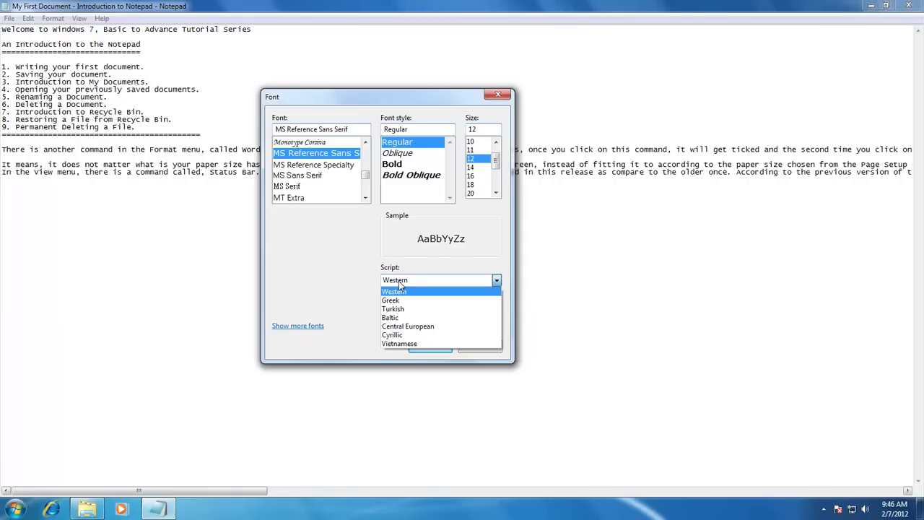
pyautogui.click(401, 287)
pyautogui.click(401, 282)
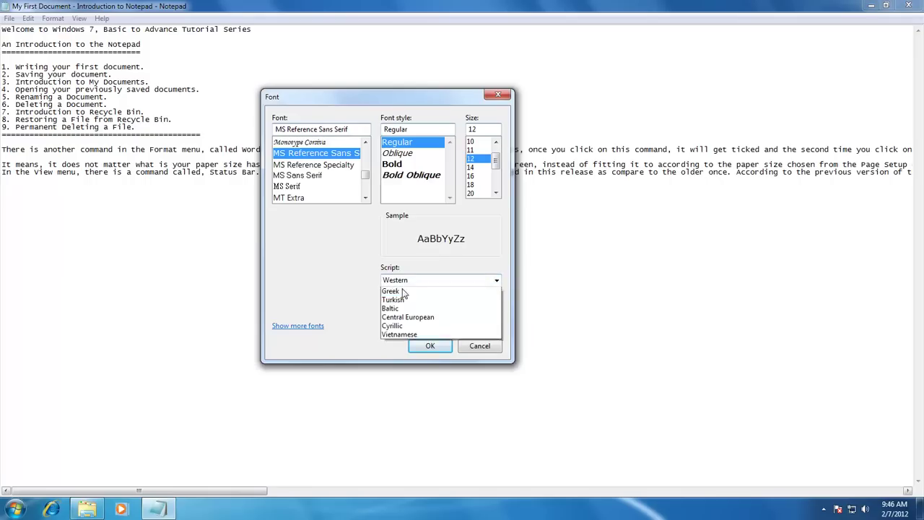
pyautogui.click(402, 309)
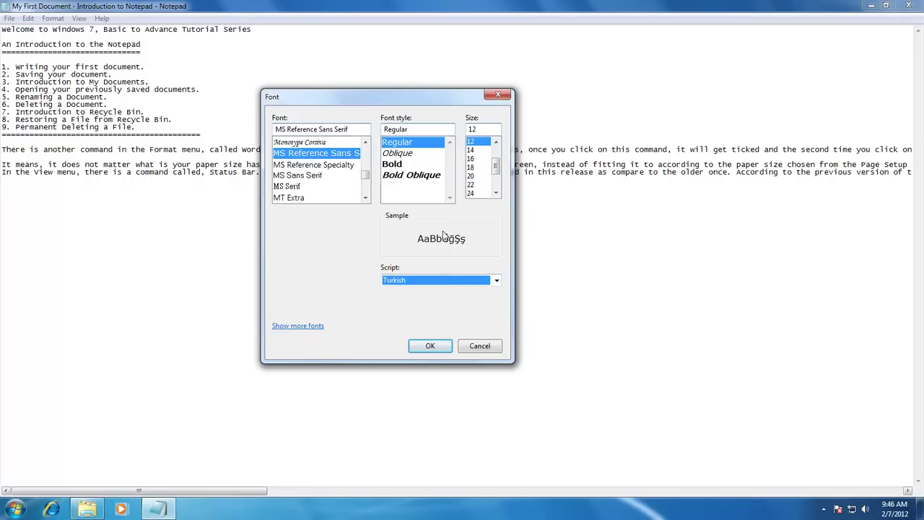
pyautogui.click(424, 280)
pyautogui.click(418, 287)
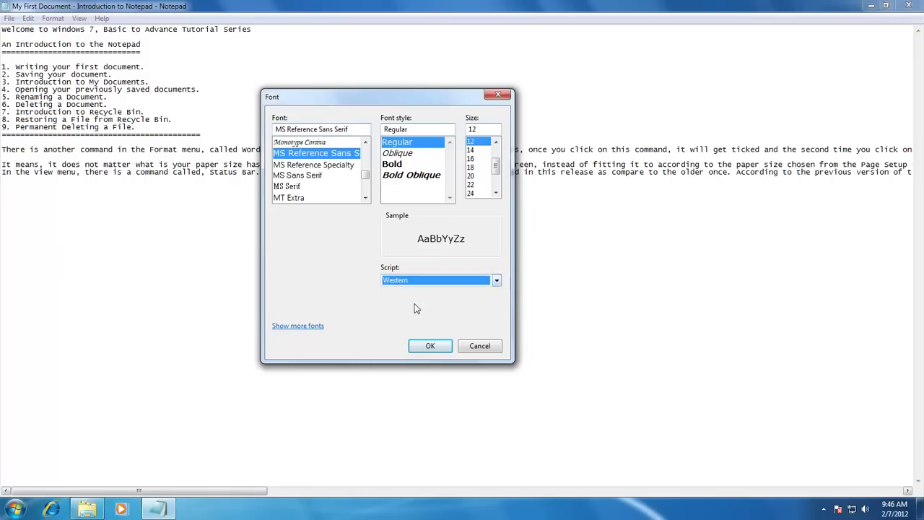
pyautogui.click(429, 348)
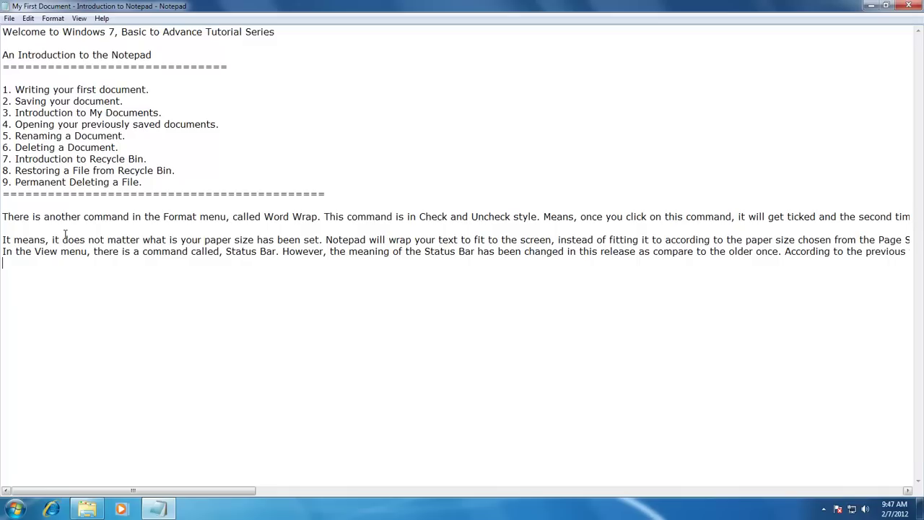
# - Turn Word Wrap on, then off again, and close the Format menu unchanged
pyautogui.click(53, 18)
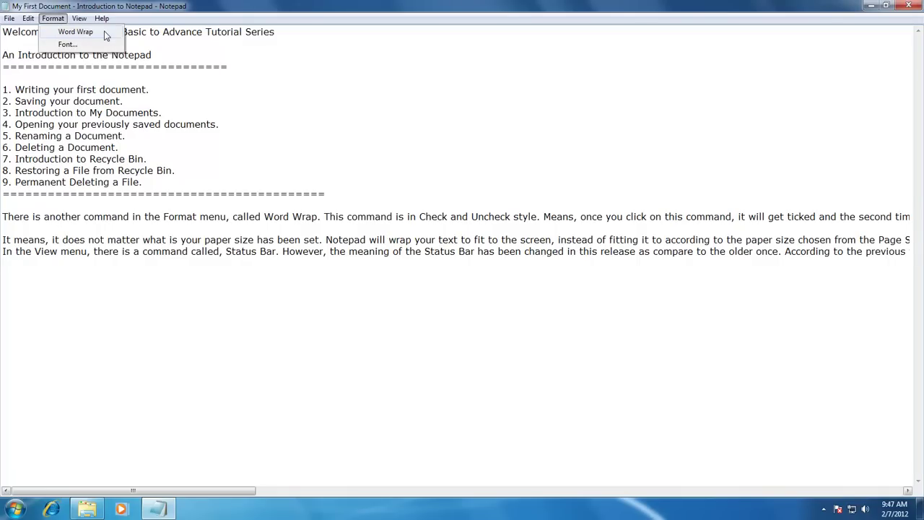
pyautogui.click(62, 34)
pyautogui.click(54, 19)
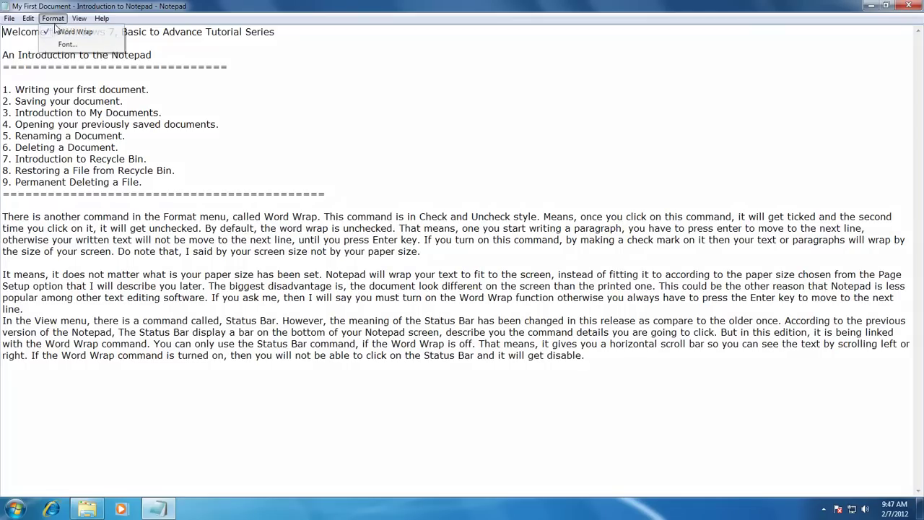
pyautogui.click(51, 32)
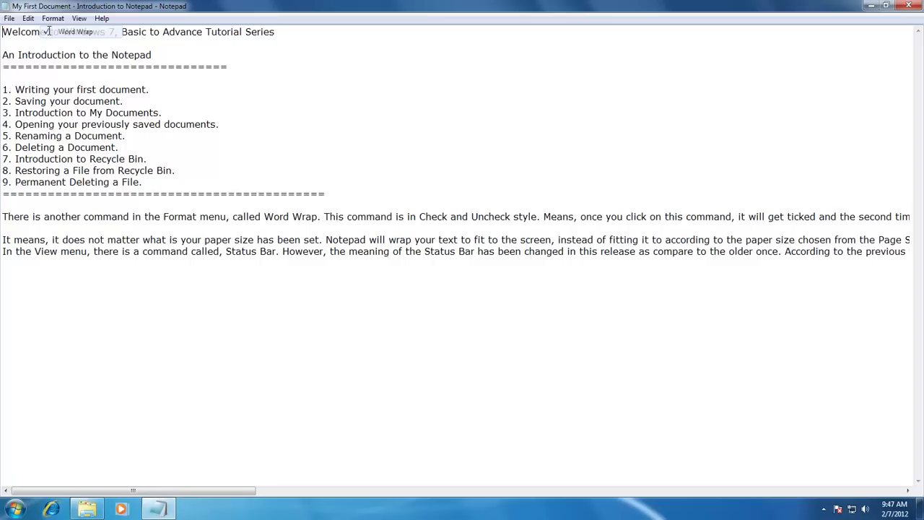
pyautogui.click(52, 20)
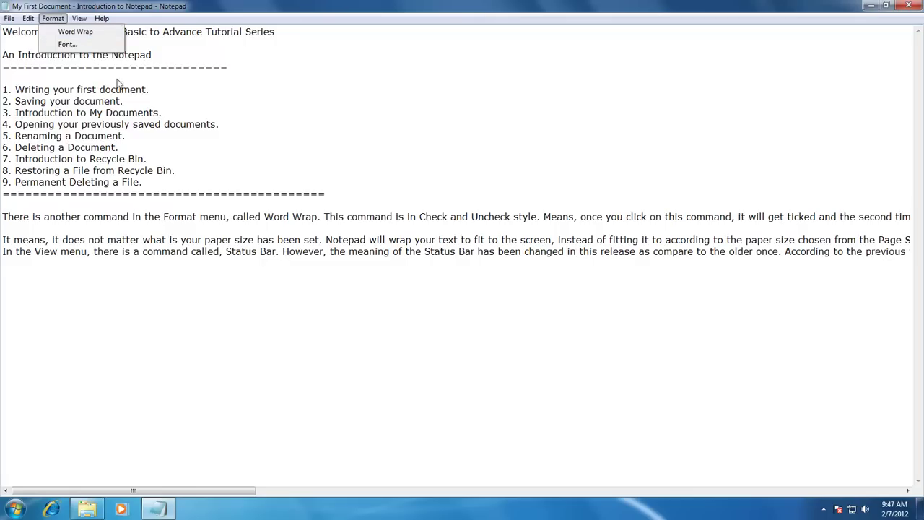
pyautogui.click(67, 217)
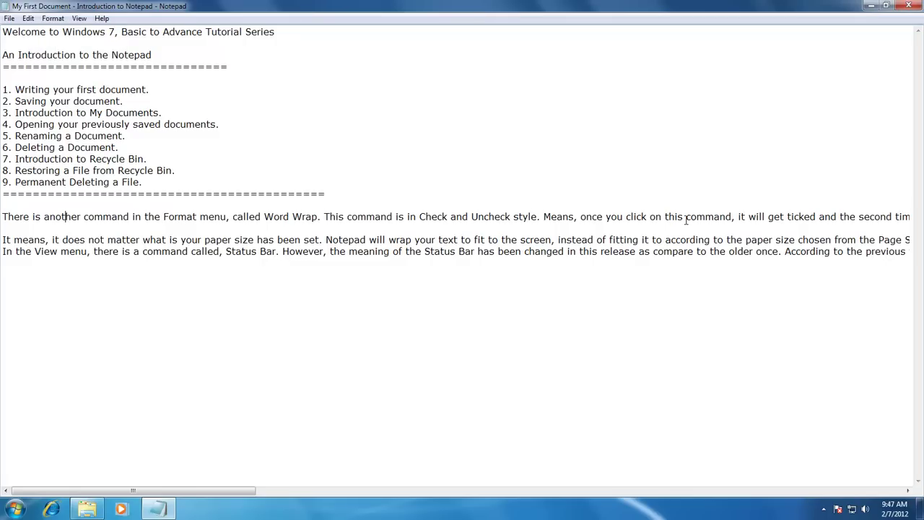
pyautogui.moveTo(238, 490); pyautogui.dragTo(94, 505)
# - Turn Word Wrap back on, toggling it off and on once more to demonstrate
pyautogui.click(52, 19)
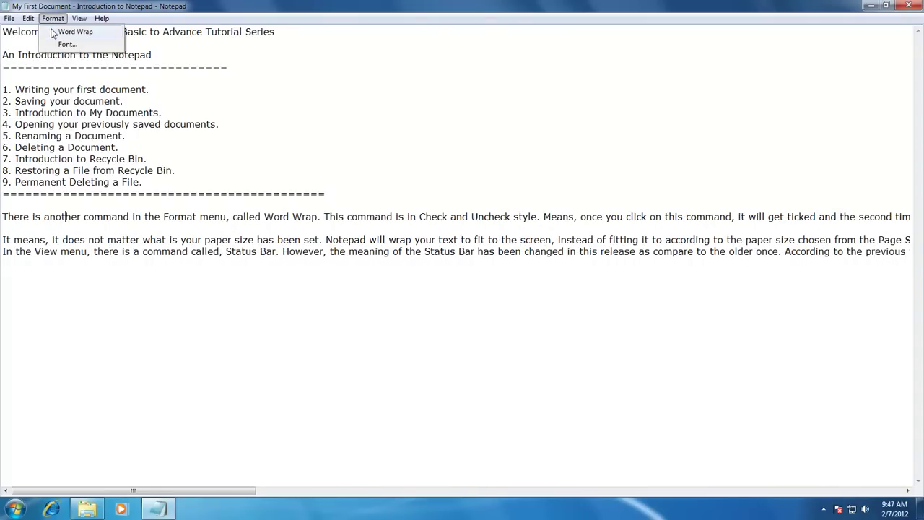
pyautogui.click(56, 31)
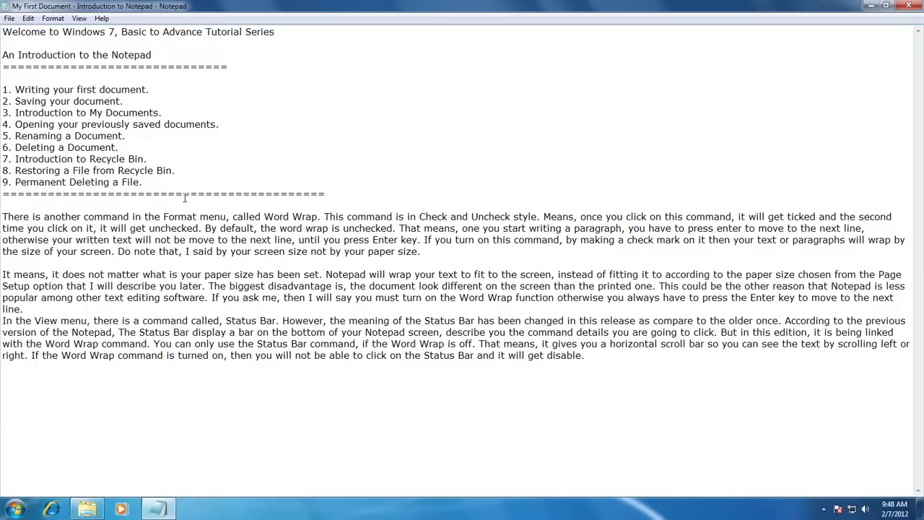
pyautogui.click(433, 253)
pyautogui.click(52, 18)
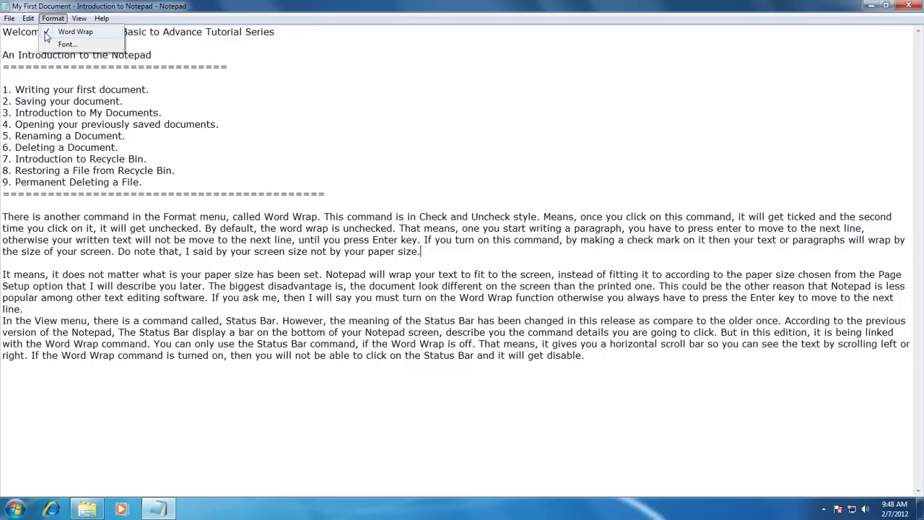
pyautogui.click(48, 34)
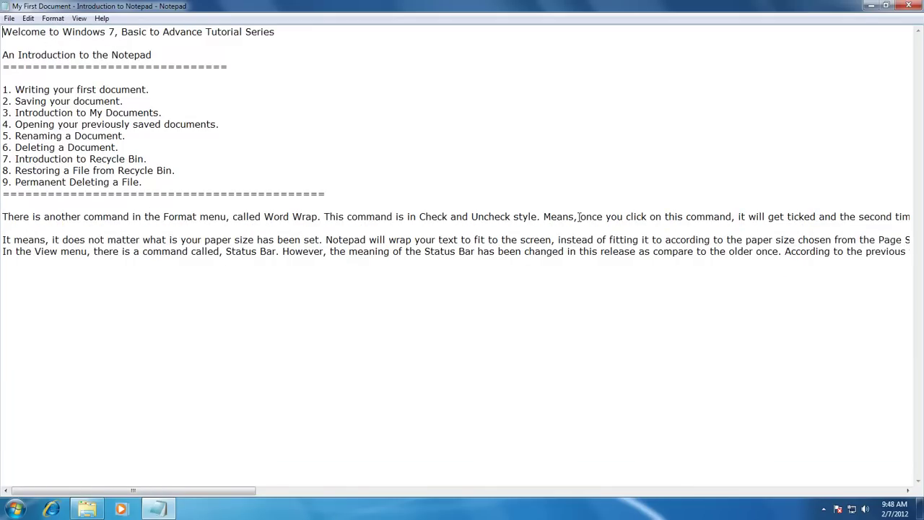
pyautogui.click(53, 18)
pyautogui.click(55, 32)
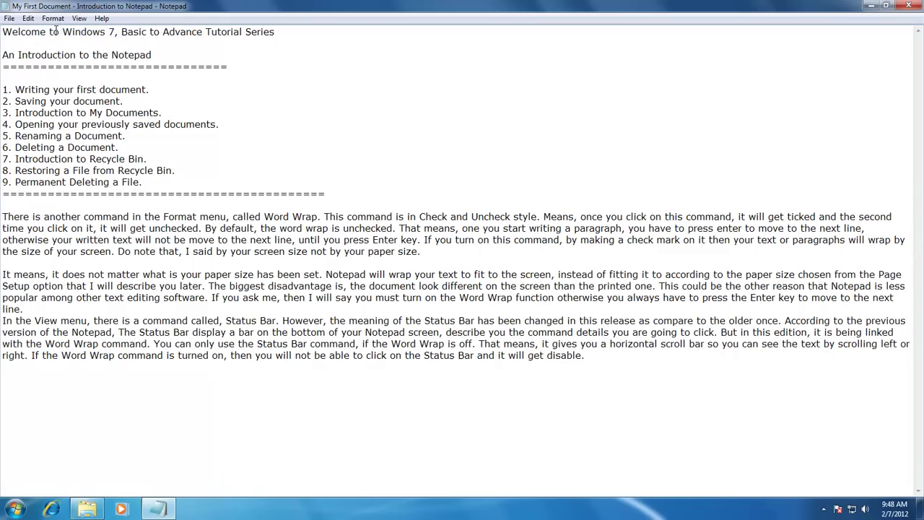
pyautogui.click(79, 18)
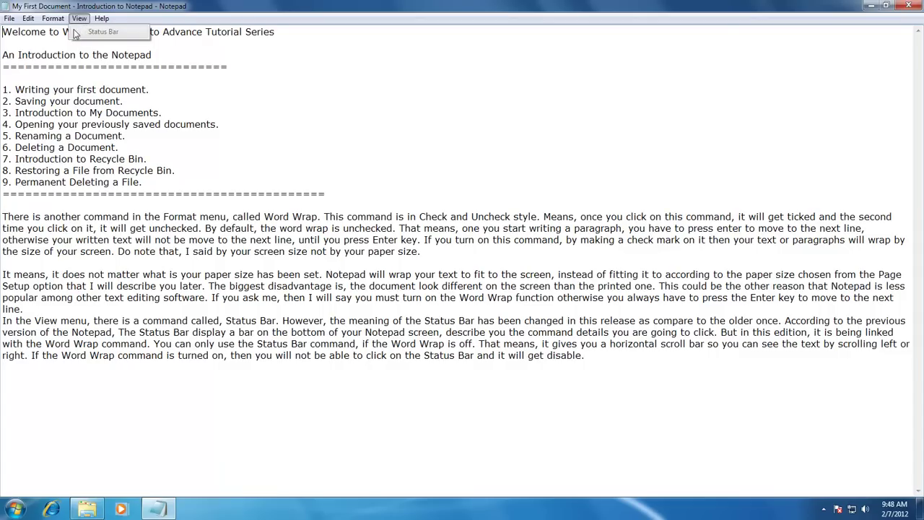
pyautogui.click(99, 34)
pyautogui.click(99, 35)
pyautogui.click(326, 196)
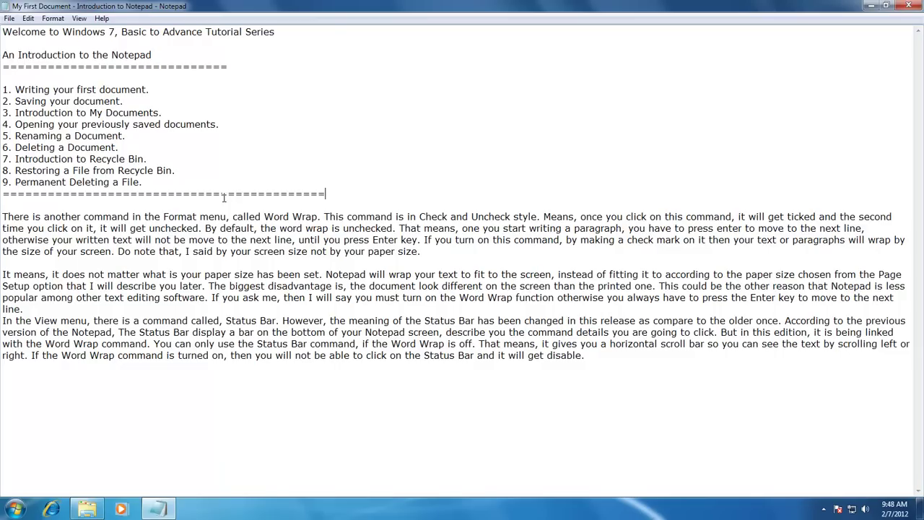
pyautogui.click(62, 20)
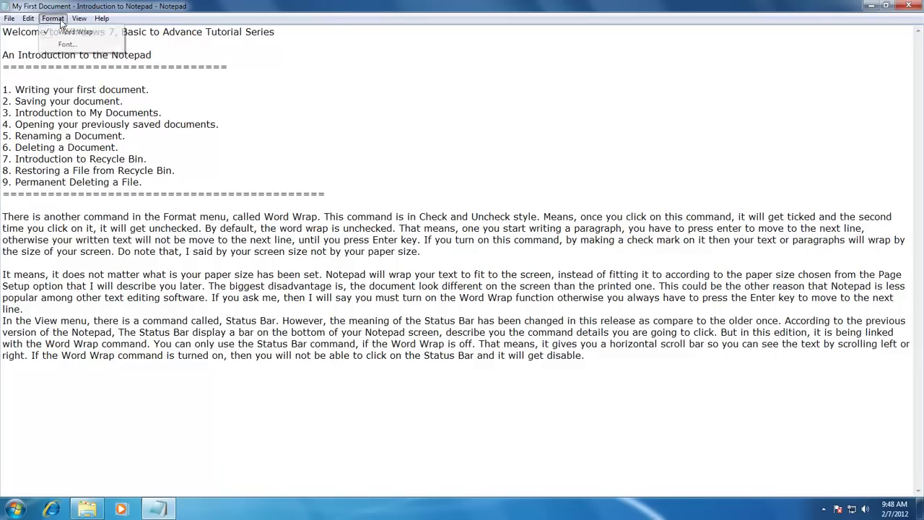
pyautogui.click(48, 33)
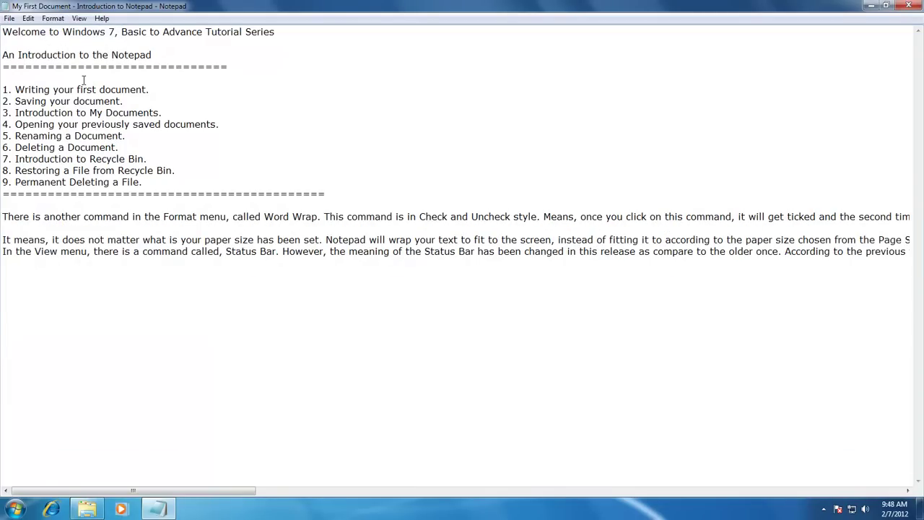
pyautogui.click(80, 20)
pyautogui.click(87, 33)
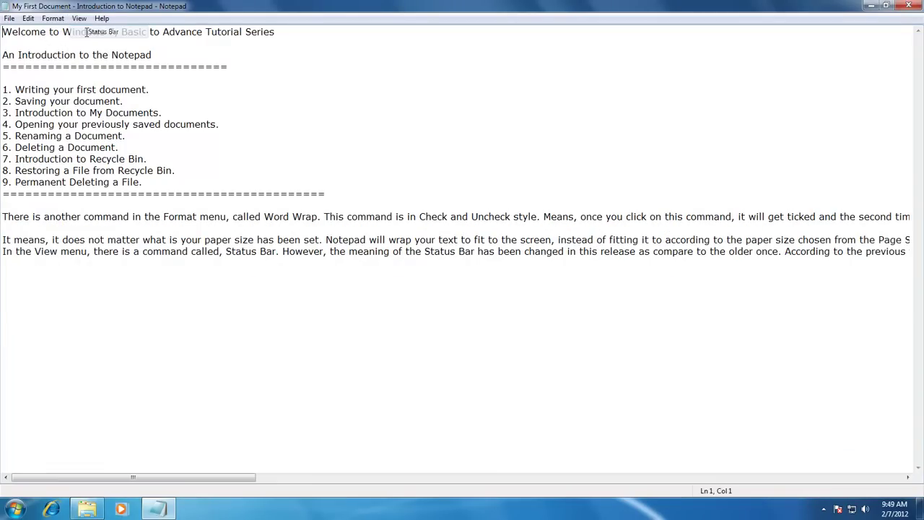
pyautogui.moveTo(132, 477); pyautogui.dragTo(175, 478)
pyautogui.moveTo(360, 479); pyautogui.dragTo(41, 469)
pyautogui.click(53, 18)
pyautogui.click(70, 32)
pyautogui.click(79, 21)
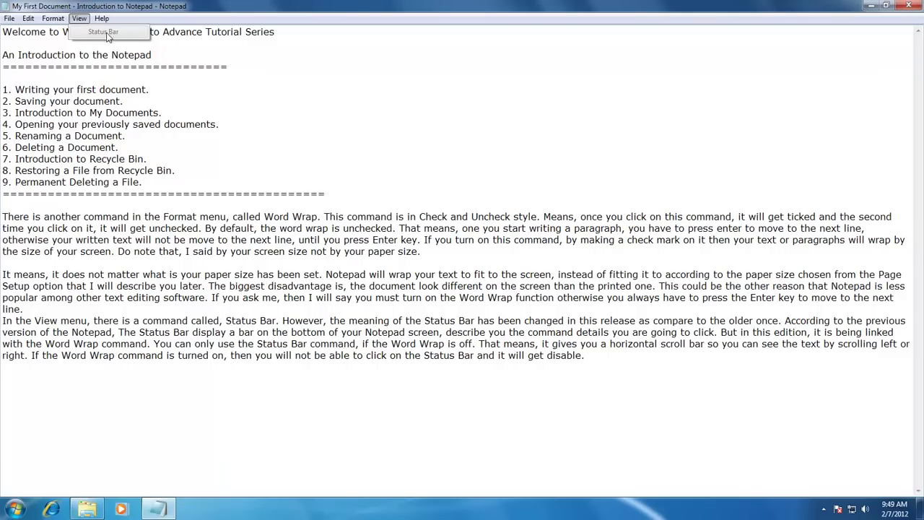
pyautogui.click(61, 87)
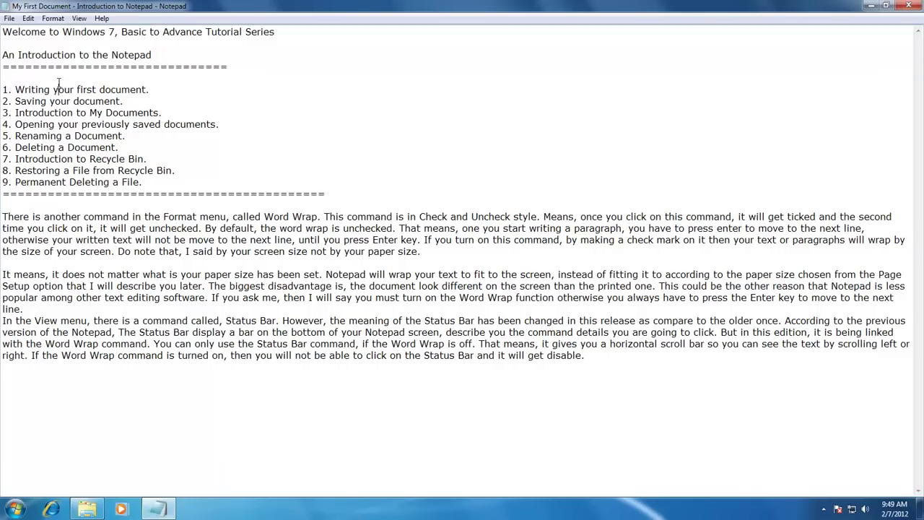
# - Look over the Edit menu and practise selecting the first numbered lesson lines
pyautogui.click(29, 19)
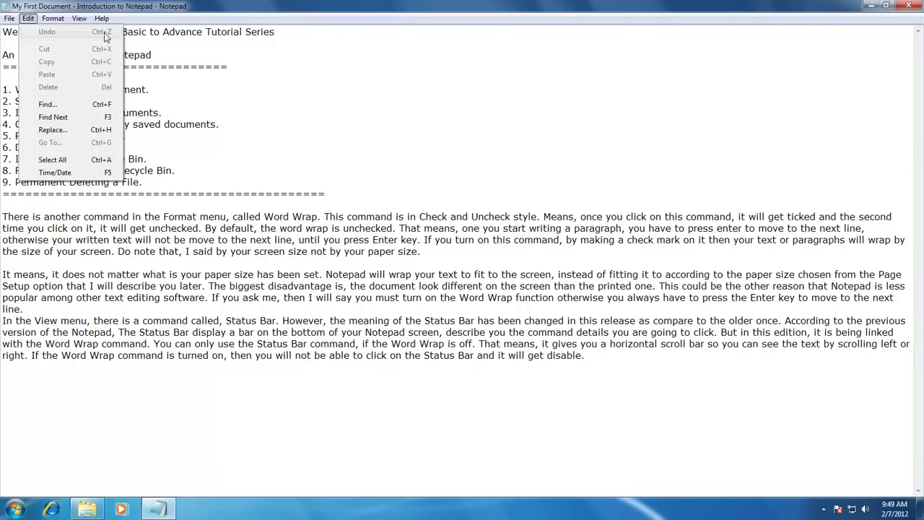
pyautogui.click(216, 81)
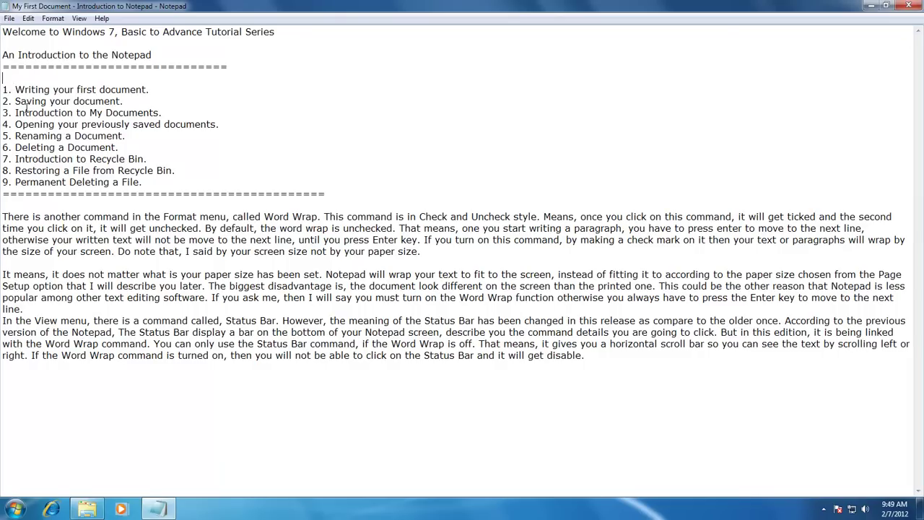
pyautogui.moveTo(3, 90); pyautogui.dragTo(181, 180)
pyautogui.click(200, 163)
pyautogui.click(190, 164)
# - Select from the Introduction heading through the end of the nine-lesson list
pyautogui.moveTo(4, 89); pyautogui.dragTo(181, 183)
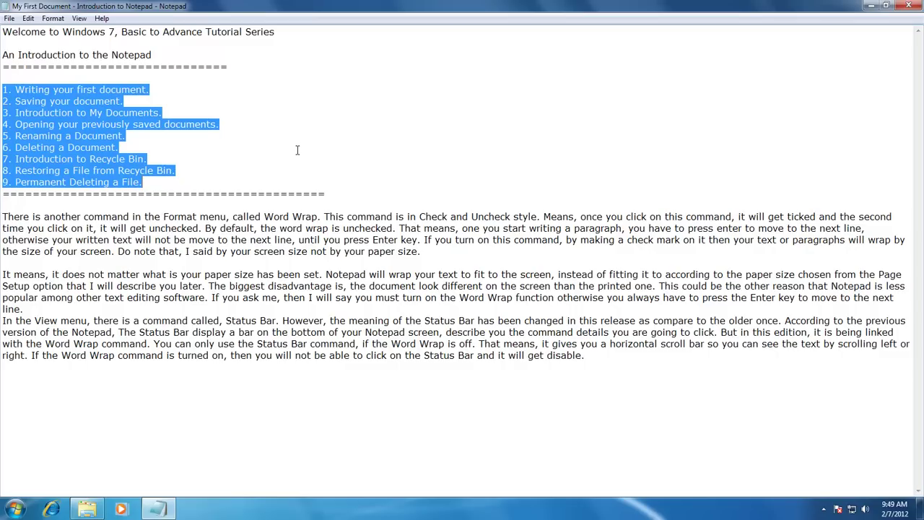
pyautogui.click(301, 122)
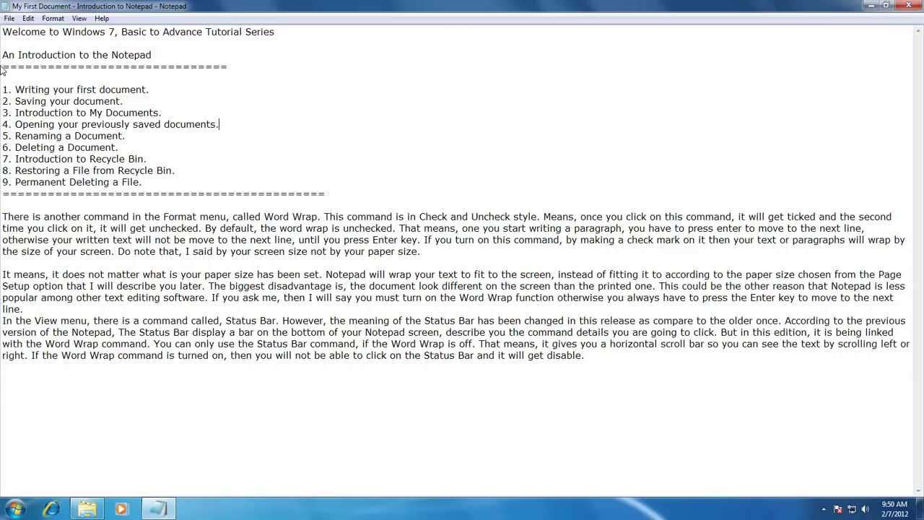
pyautogui.moveTo(2, 55); pyautogui.dragTo(340, 192)
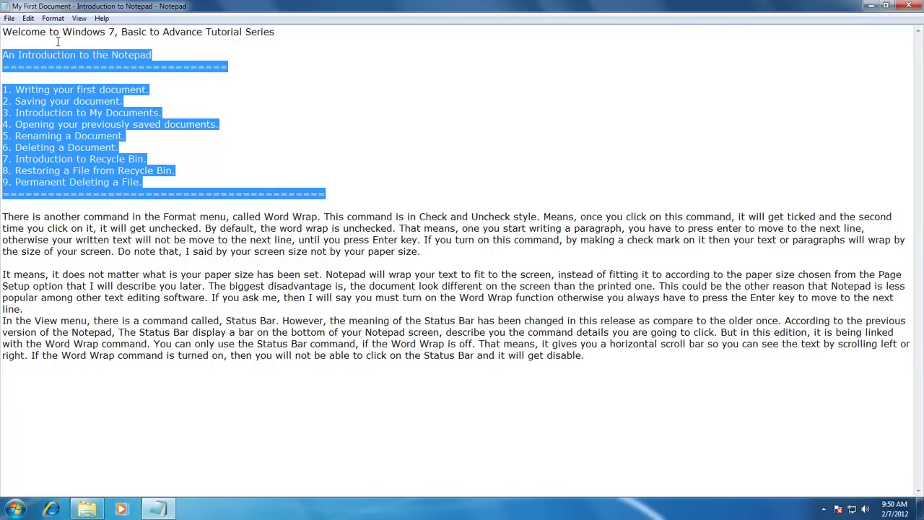
pyautogui.click(27, 18)
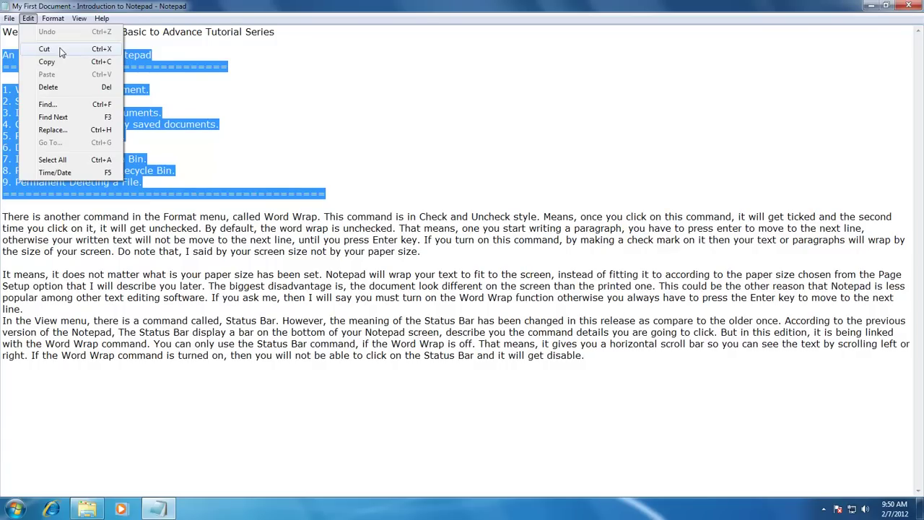
# - Cut the Introduction heading and lesson list, then add a new line at the document's end
pyautogui.click(44, 49)
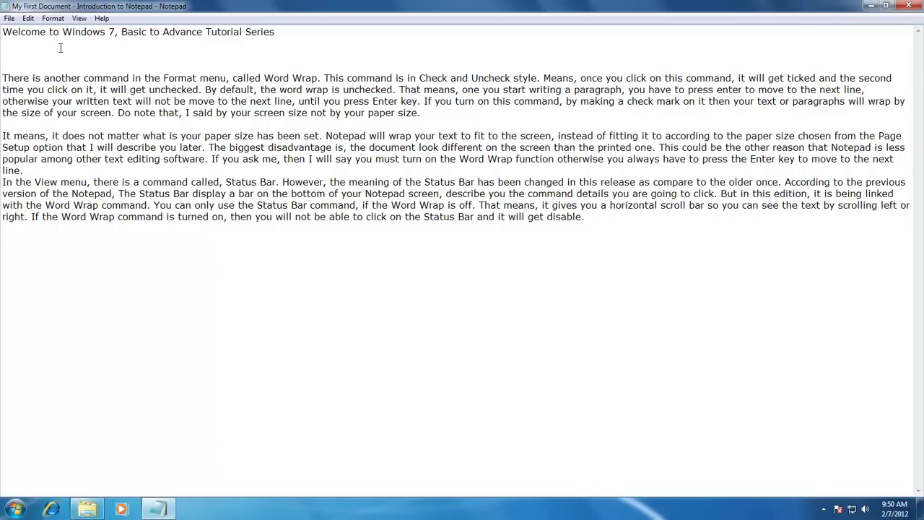
pyautogui.click(29, 249)
pyautogui.press('Return')
pyautogui.click(29, 18)
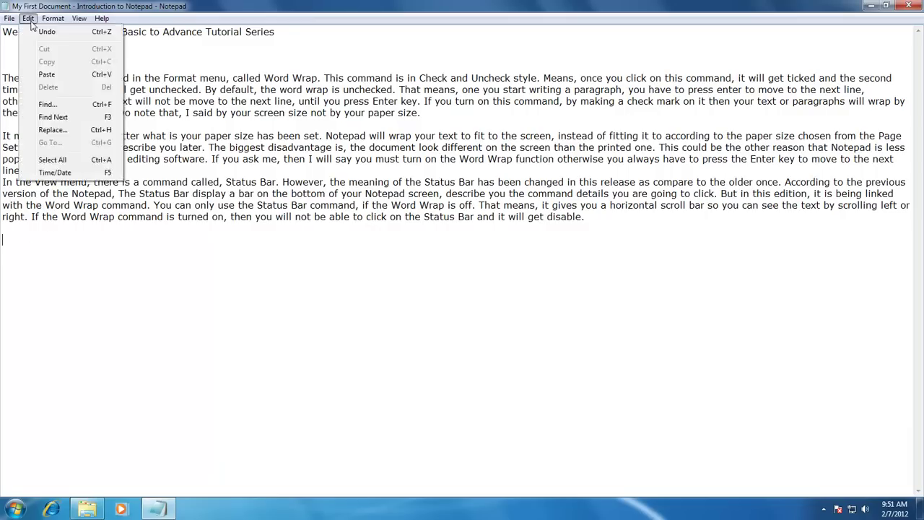
# - Paste the Introduction heading and nine-lesson list after the Status Bar paragraph
pyautogui.click(43, 75)
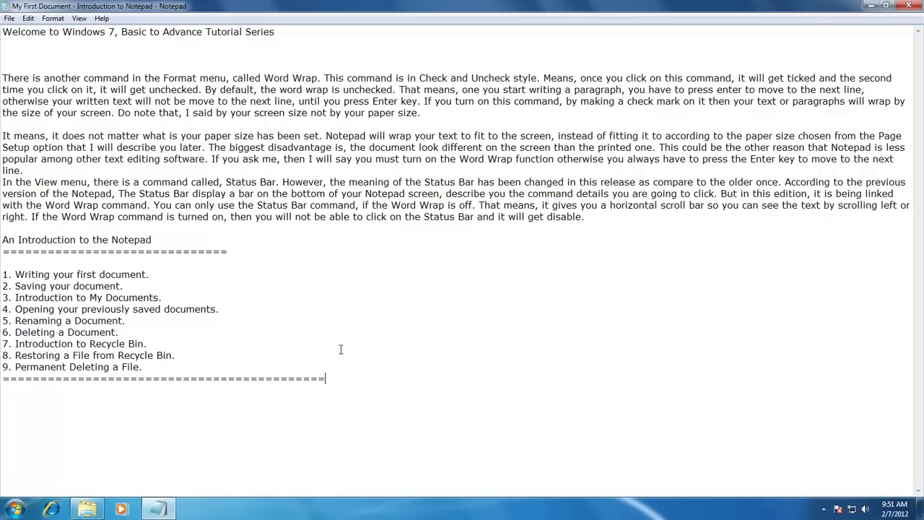
pyautogui.click(146, 53)
# - Move the caret after the first paragraph, before Word Wrap, then to the Status Bar paragraph's end
pyautogui.click(422, 113)
pyautogui.click(459, 159)
pyautogui.click(547, 217)
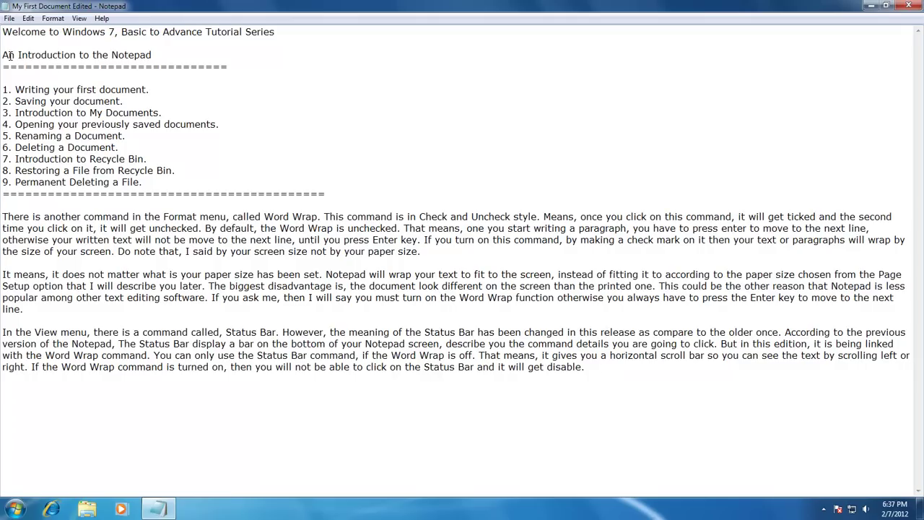
# - Copy the Introduction heading and lesson list and paste a copy at the document's end
pyautogui.moveTo(2, 55); pyautogui.dragTo(349, 191)
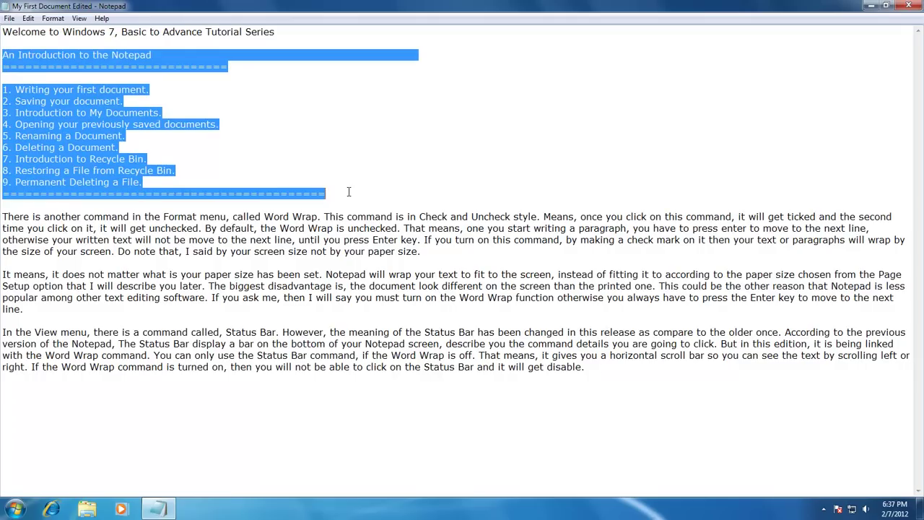
pyautogui.click(28, 19)
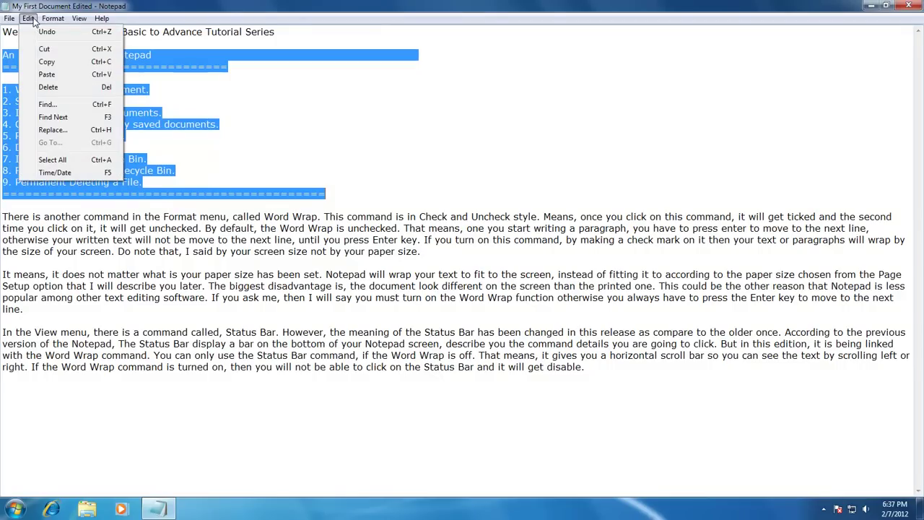
pyautogui.click(45, 63)
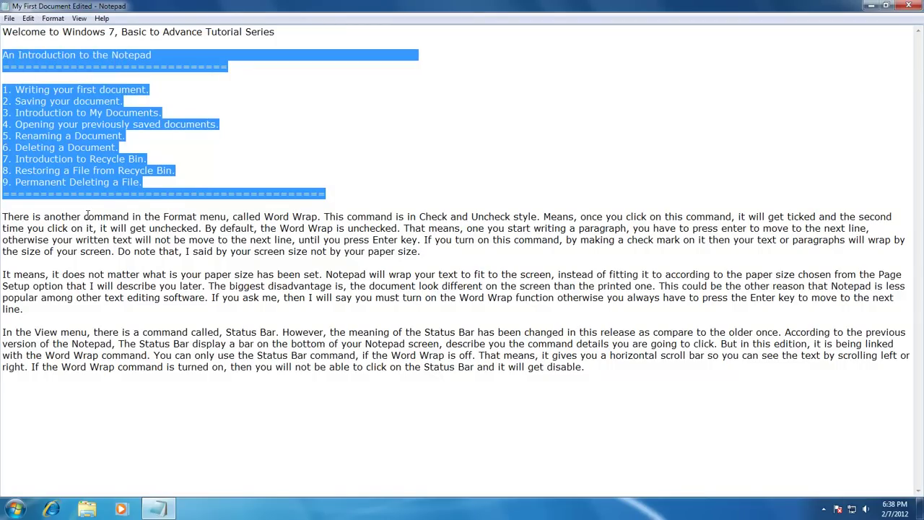
pyautogui.click(29, 391)
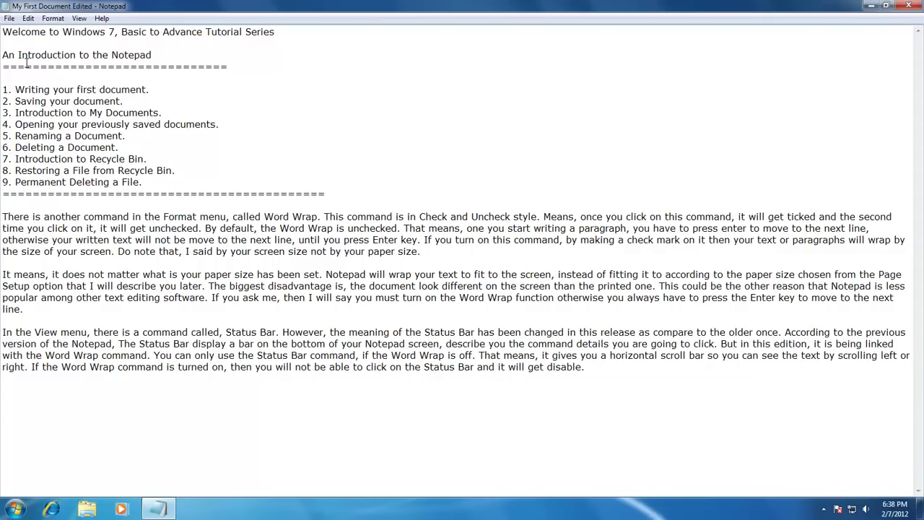
pyautogui.click(33, 19)
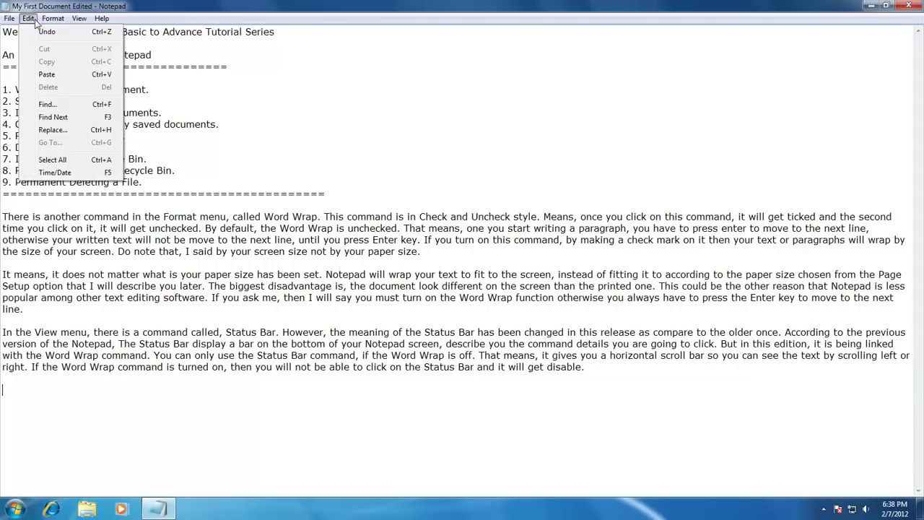
pyautogui.click(46, 74)
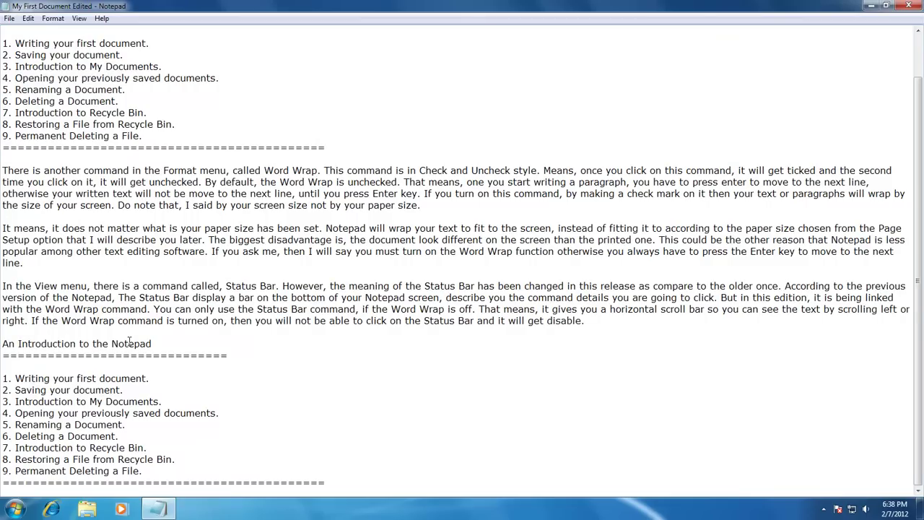
# - Paste another copy of the heading and list below the Word Wrap paragraph
pyautogui.click(15, 217)
pyautogui.press('Return')
pyautogui.press('Return')
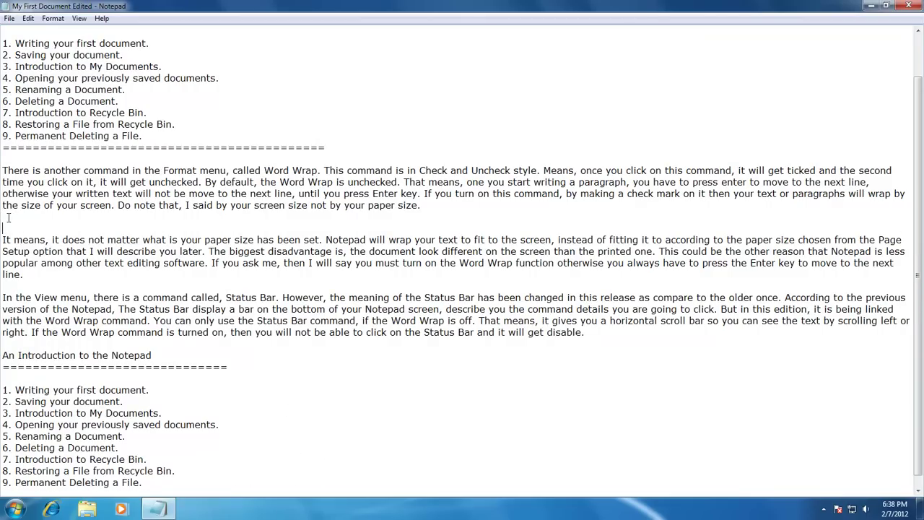
pyautogui.click(28, 18)
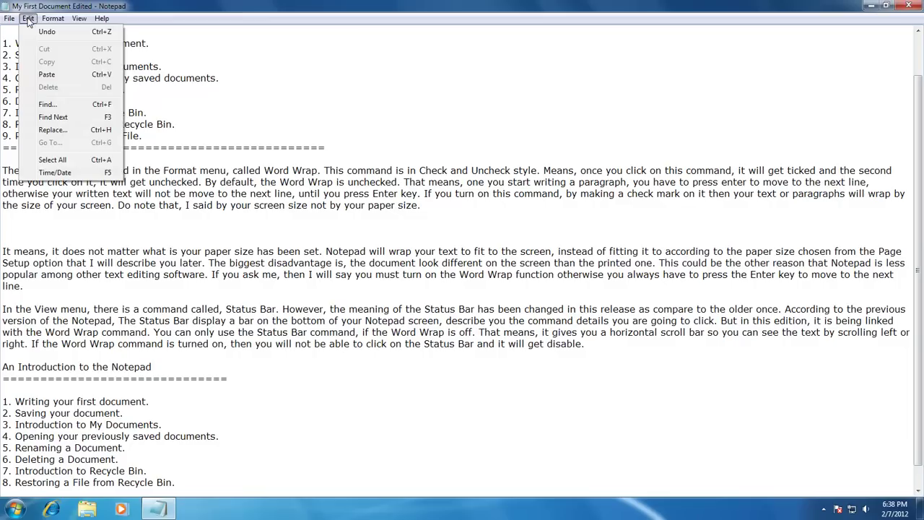
pyautogui.click(45, 77)
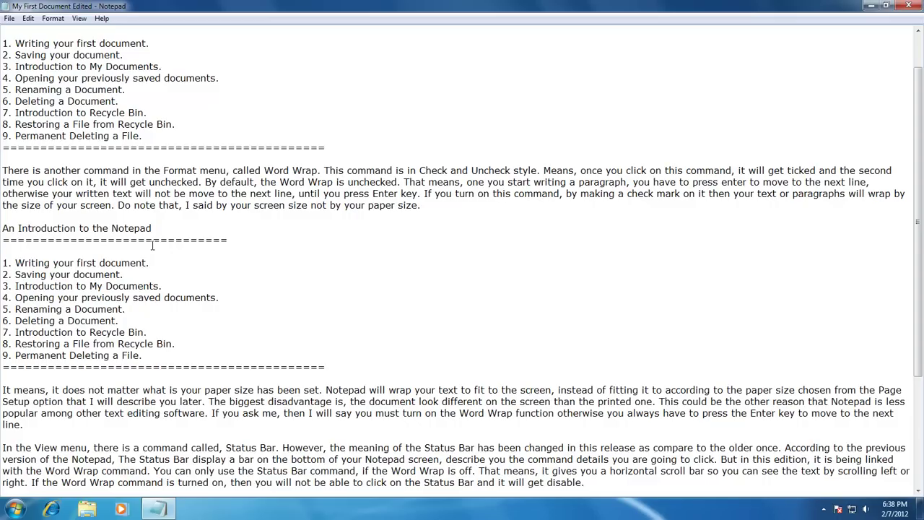
pyautogui.scroll(2, 153, 246)
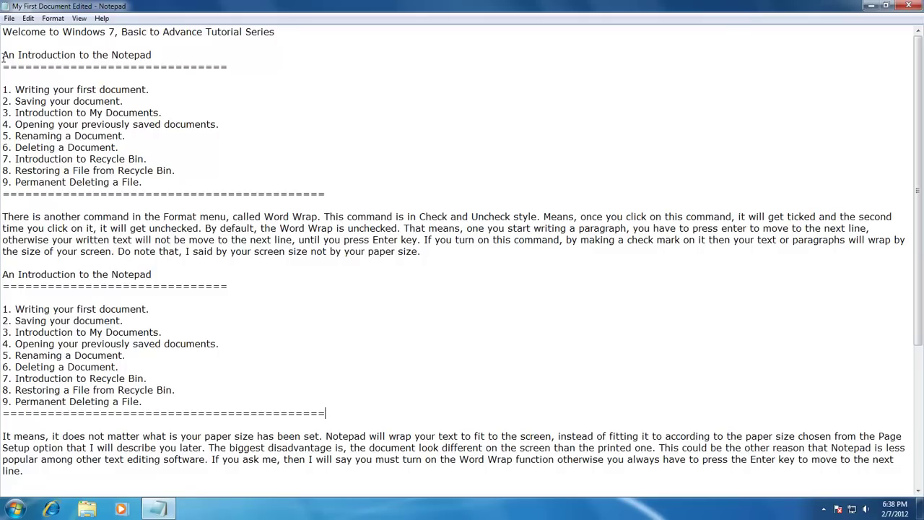
# - Copy the Introduction heading, its nine-lesson list and the Word Wrap paragraph to the clipboard
pyautogui.moveTo(2, 58); pyautogui.dragTo(434, 252)
pyautogui.click(28, 19)
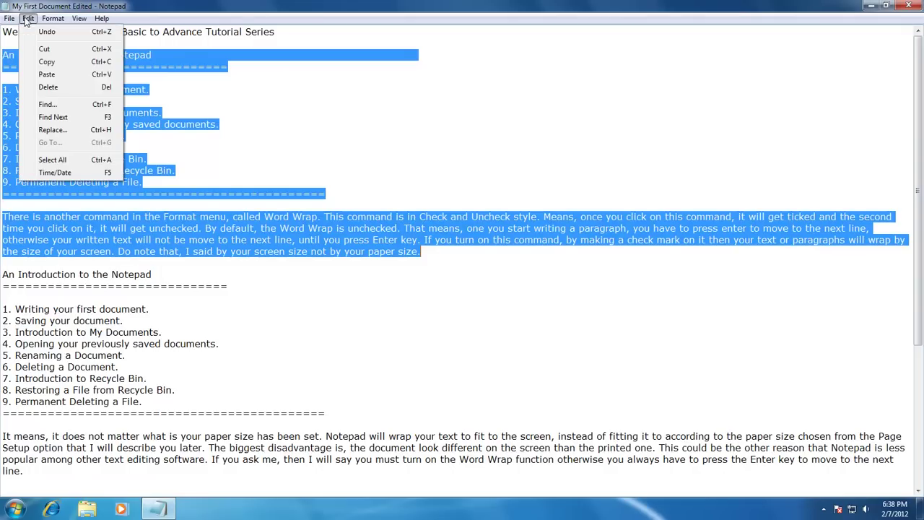
pyautogui.click(44, 63)
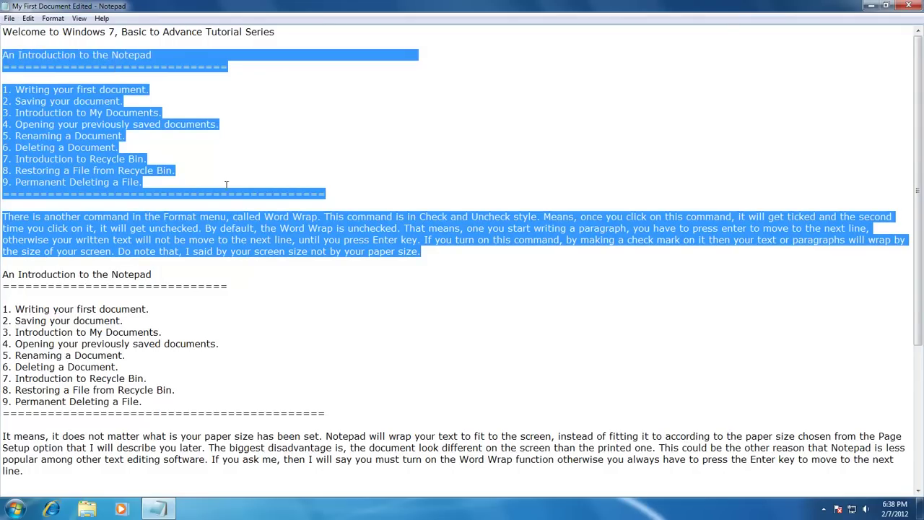
pyautogui.click(434, 255)
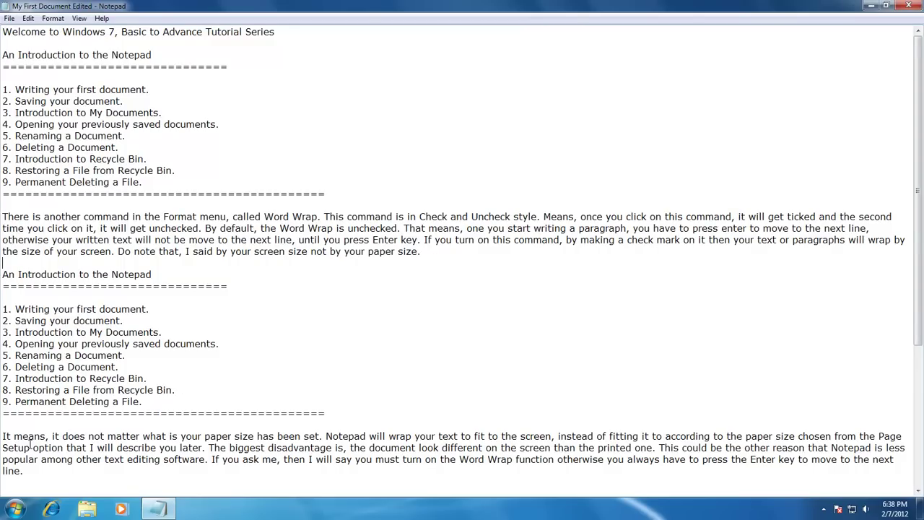
pyautogui.click(14, 509)
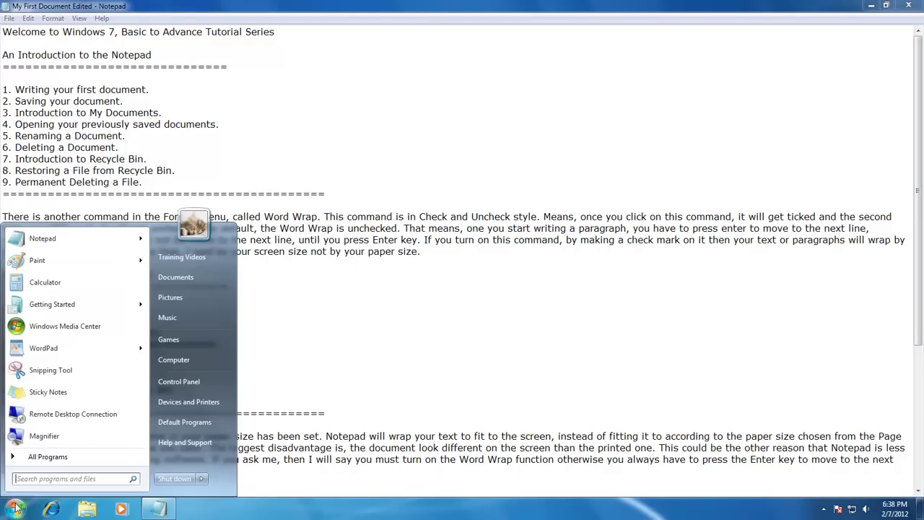
pyautogui.click(45, 456)
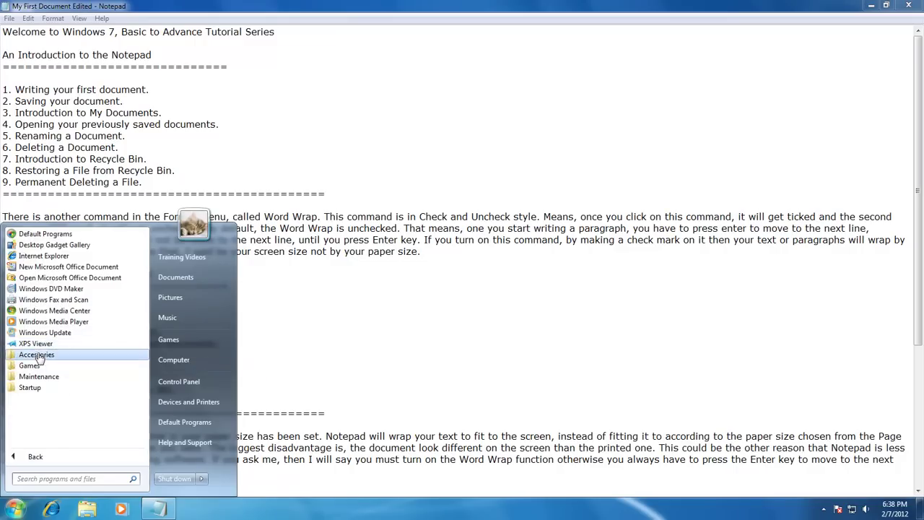
pyautogui.click(44, 357)
pyautogui.click(44, 310)
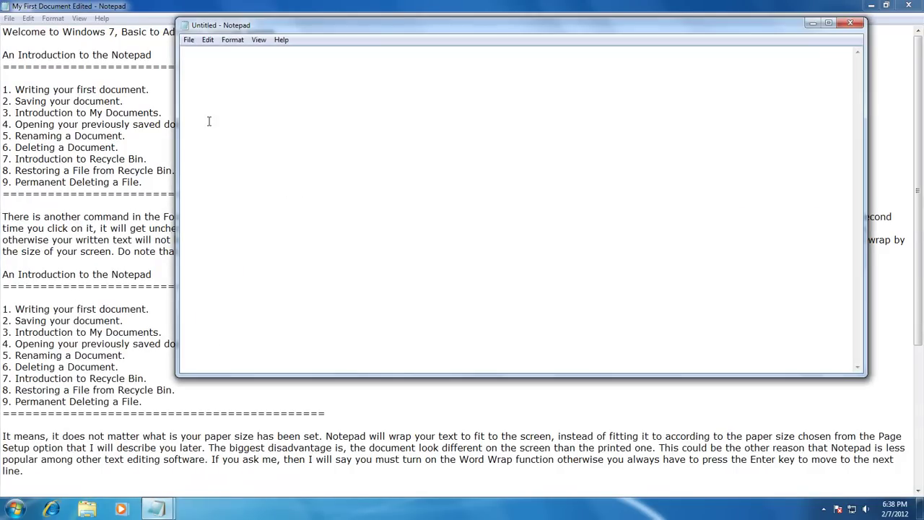
pyautogui.click(156, 509)
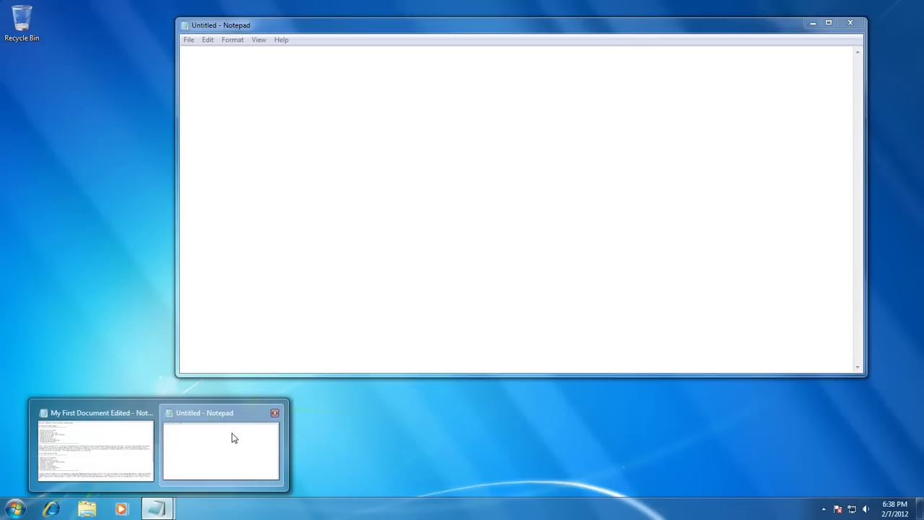
pyautogui.click(231, 437)
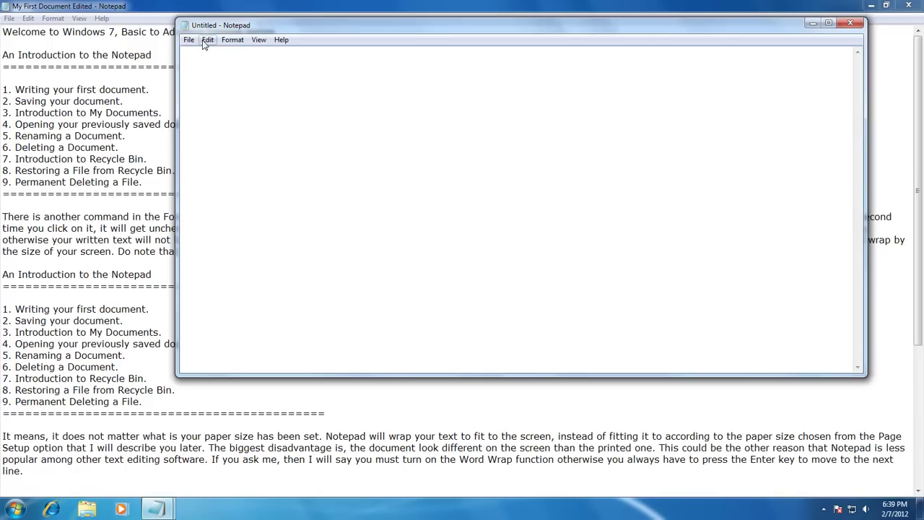
pyautogui.click(207, 40)
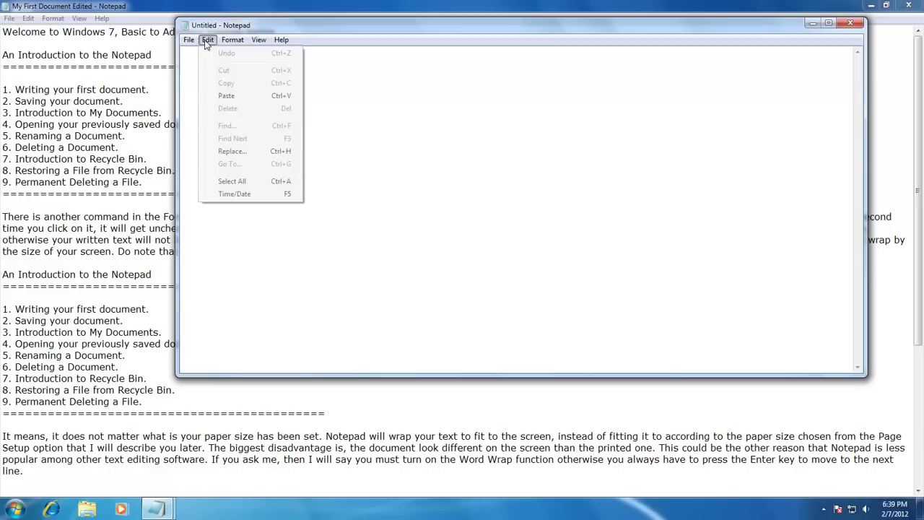
pyautogui.click(239, 99)
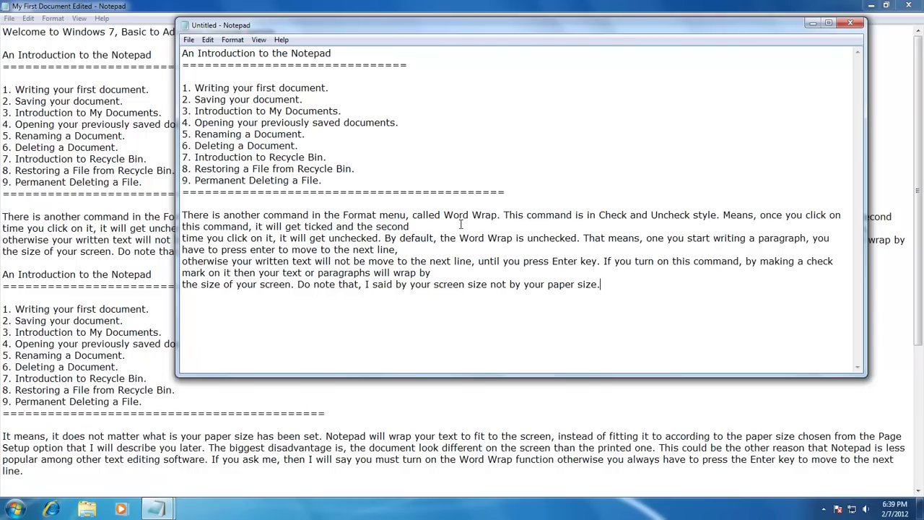
pyautogui.click(850, 23)
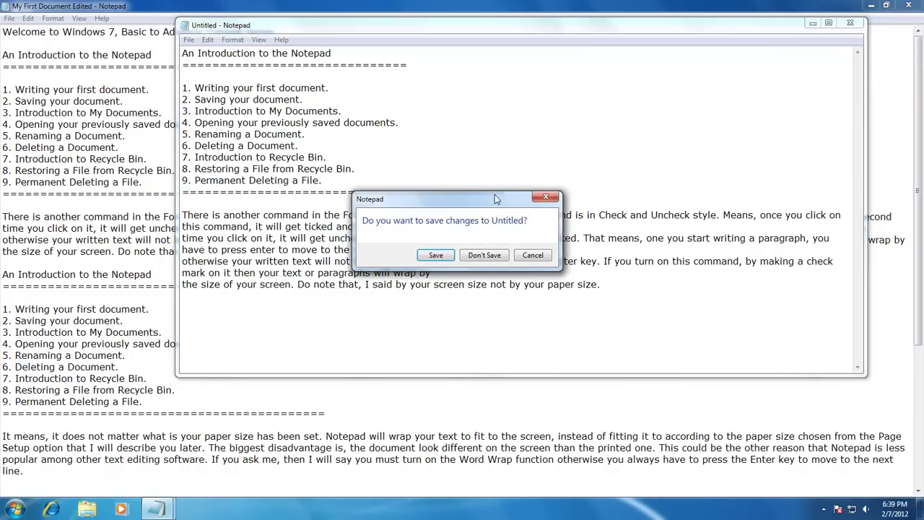
pyautogui.click(479, 256)
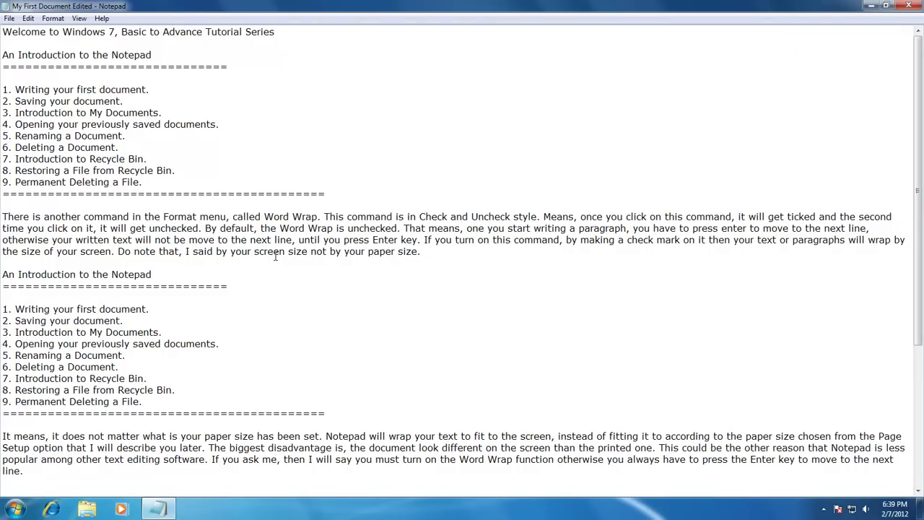
# - Delete the line '1. Writing your first document.' and its line break from the first lesson list
pyautogui.click(2, 90)
pyautogui.press('Delete')
pyautogui.press('Delete')
pyautogui.press('Delete')
pyautogui.press('Delete')
pyautogui.press('Delete')
pyautogui.press('Delete')
pyautogui.press('Delete')
pyautogui.press('Delete')
pyautogui.press('Delete')
pyautogui.press('Delete')
pyautogui.press('Delete')
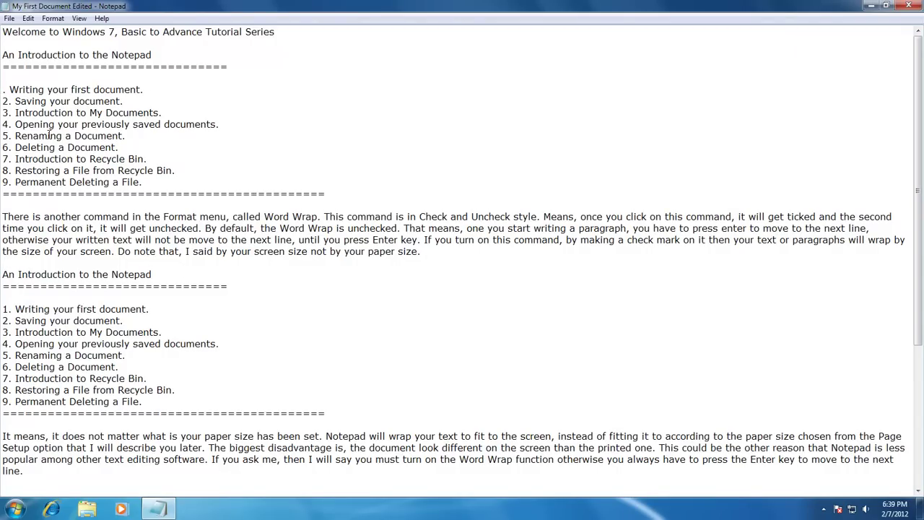
pyautogui.press('Delete')
pyautogui.press('Delete')
pyautogui.press('Delete')
pyautogui.press('Delete')
pyautogui.press('Delete')
pyautogui.press('Delete')
pyautogui.press('Delete')
pyautogui.press('Delete')
pyautogui.press('Delete')
pyautogui.press('Delete')
pyautogui.press('Delete')
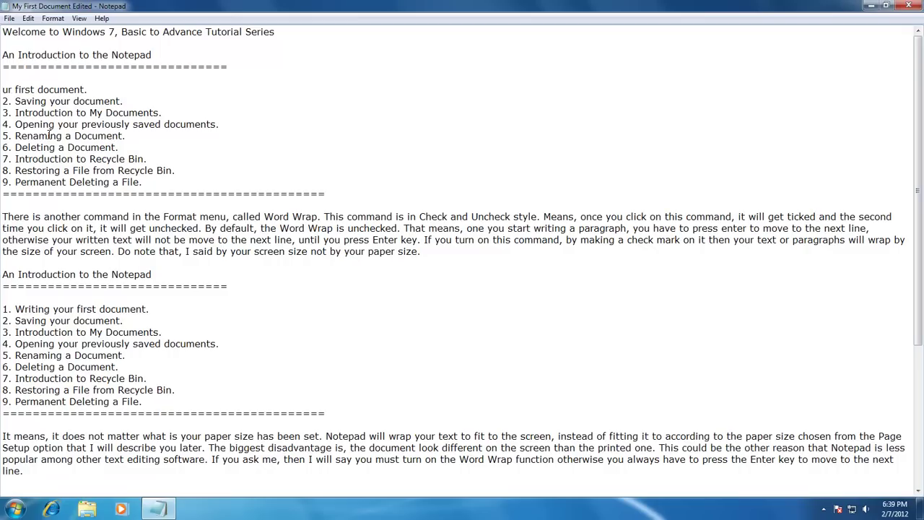
pyautogui.press('Delete')
pyautogui.press('Delete')
pyautogui.press('Delete')
pyautogui.press('Delete')
pyautogui.press('Delete')
pyautogui.press('Delete')
pyautogui.press('Delete')
pyautogui.press('Delete')
pyautogui.press('Delete')
pyautogui.press('Delete')
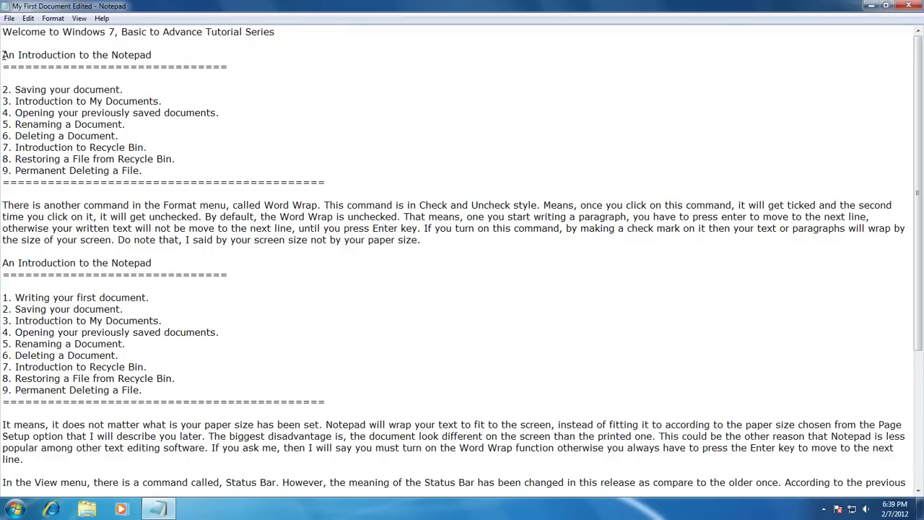
# - Delete the first Introduction heading block through its separator using Edit > Delete
pyautogui.moveTo(3, 55); pyautogui.dragTo(351, 179)
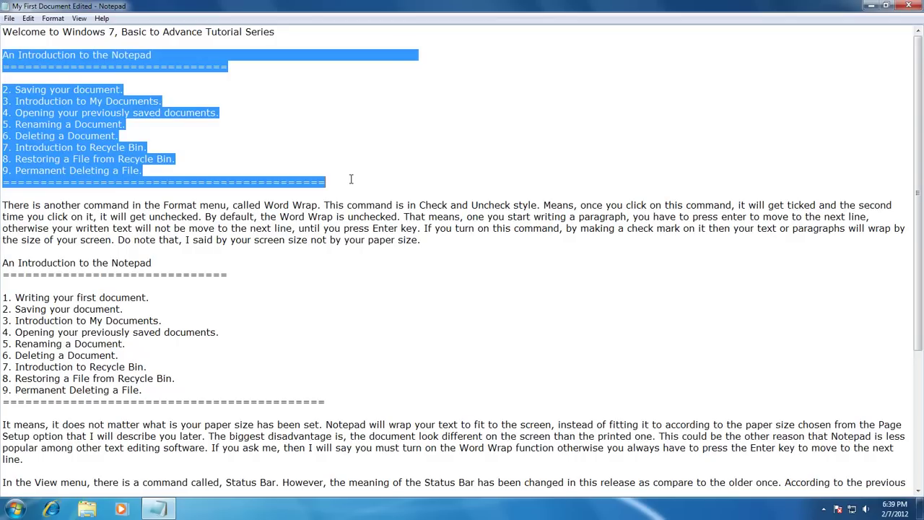
pyautogui.click(28, 18)
pyautogui.click(47, 88)
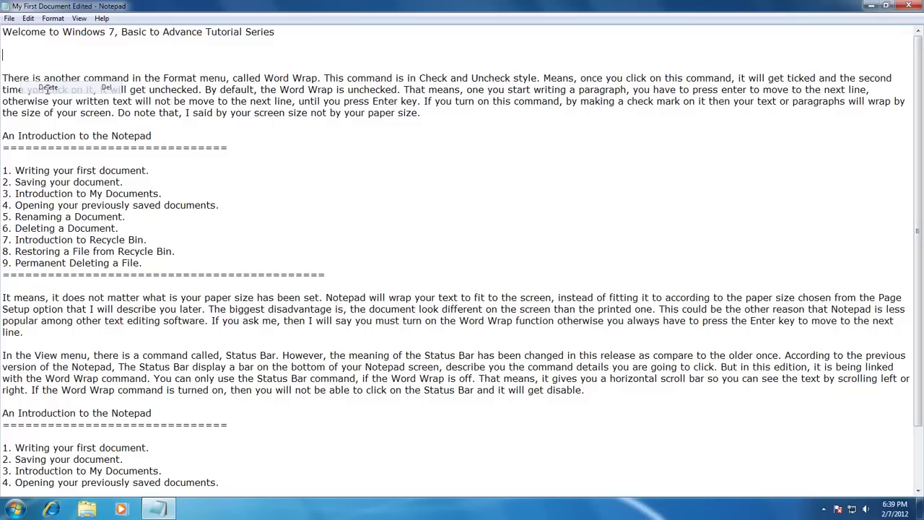
# - Delete the duplicate Introduction block below the Status Bar paragraph
pyautogui.scroll(-2, 52, 173)
pyautogui.moveTo(3, 343); pyautogui.dragTo(439, 496)
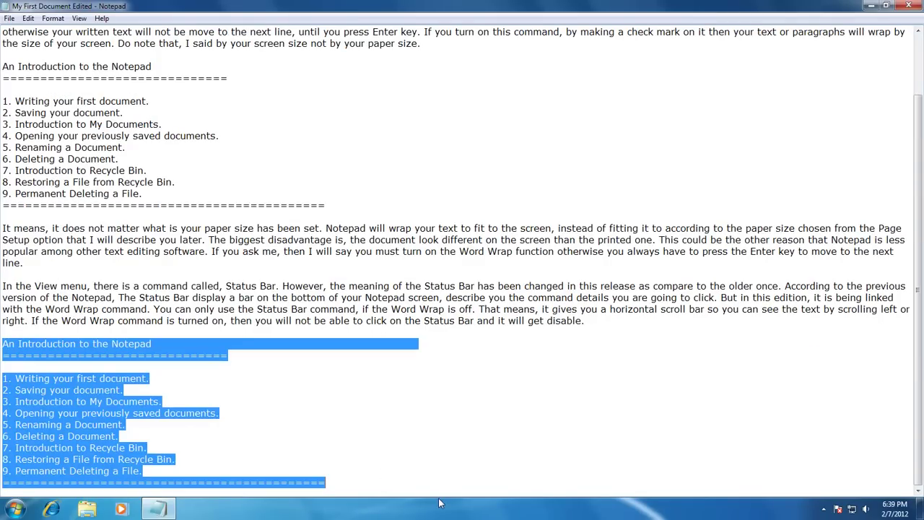
pyautogui.press('Delete')
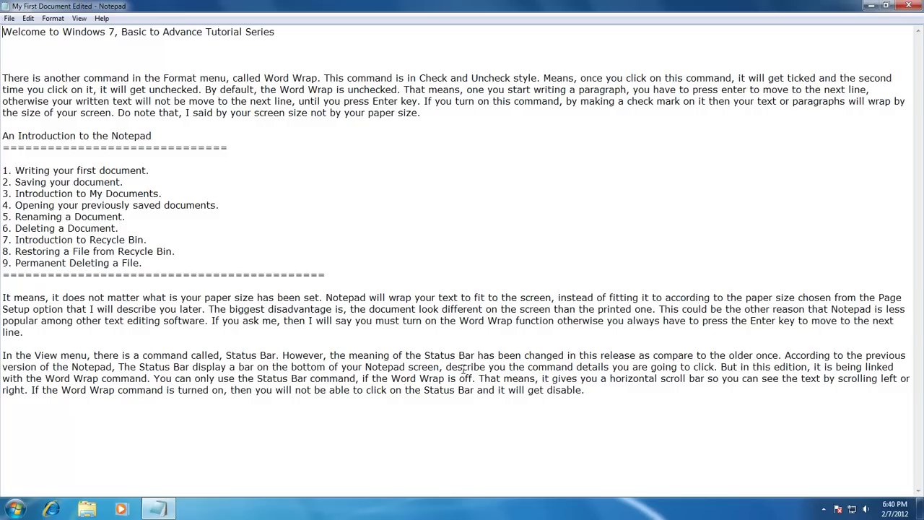
# - Find 'horizontal scroll bar' searching Down, then close the Find dialog
pyautogui.click(28, 18)
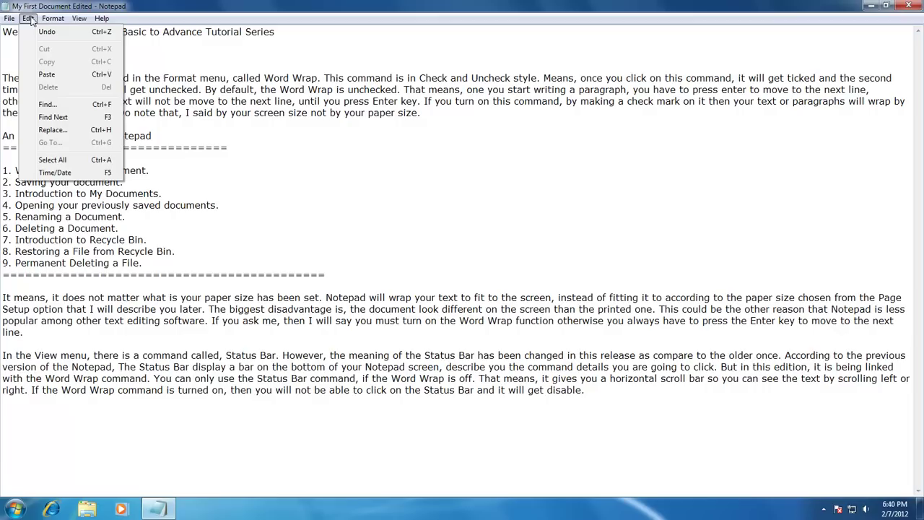
pyautogui.click(47, 105)
pyautogui.write('horizontal scroll bar')
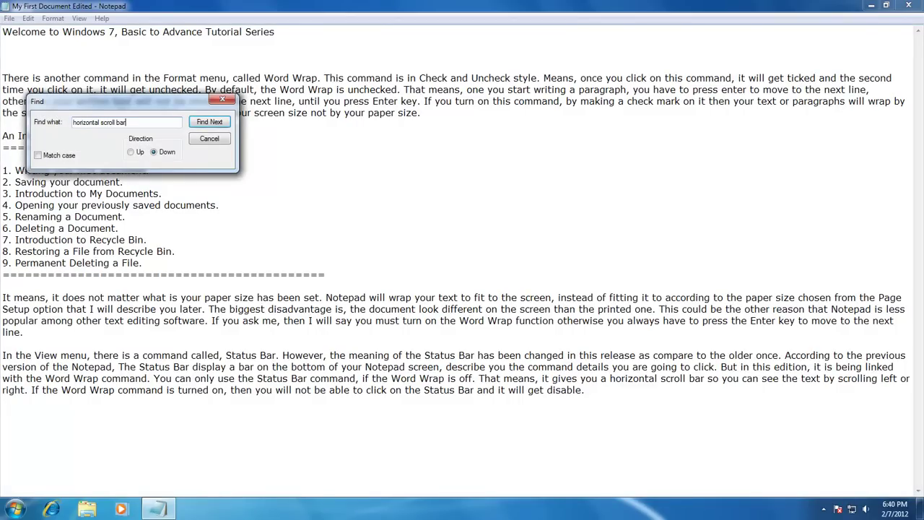
pyautogui.click(101, 123)
pyautogui.click(202, 122)
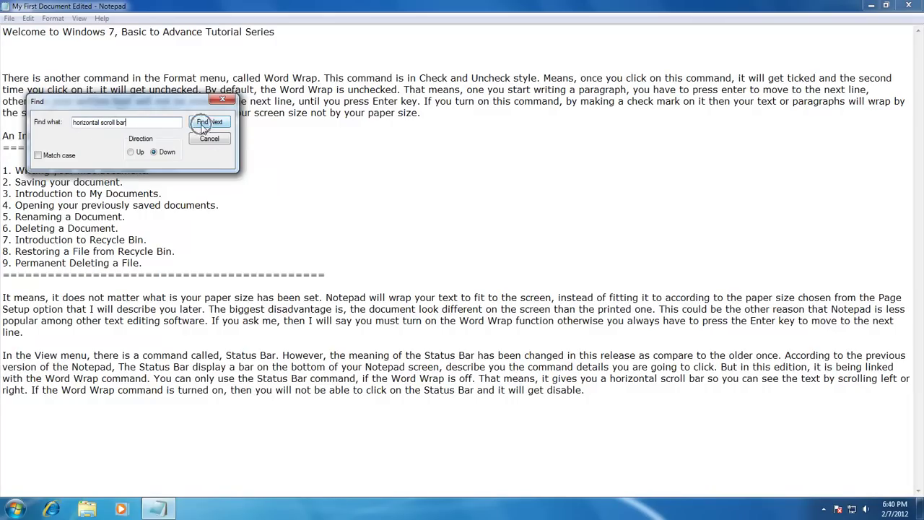
pyautogui.click(153, 152)
pyautogui.click(210, 122)
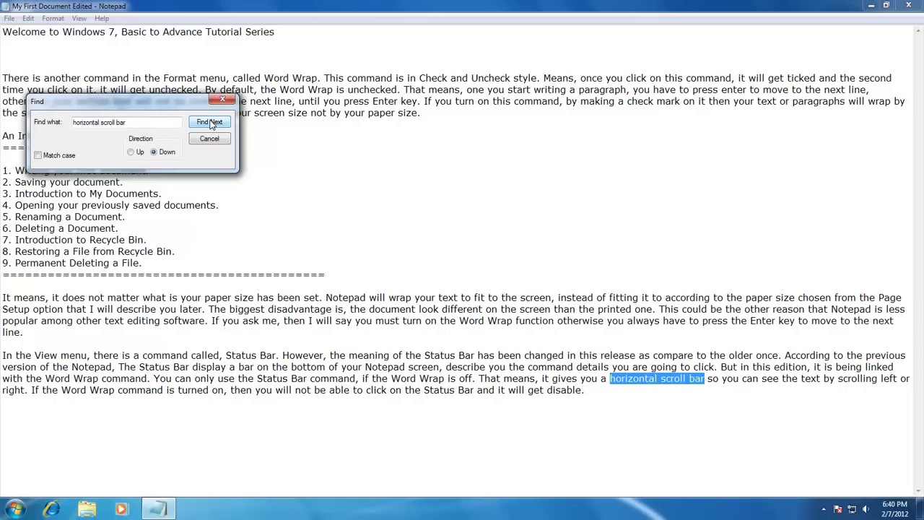
pyautogui.click(208, 141)
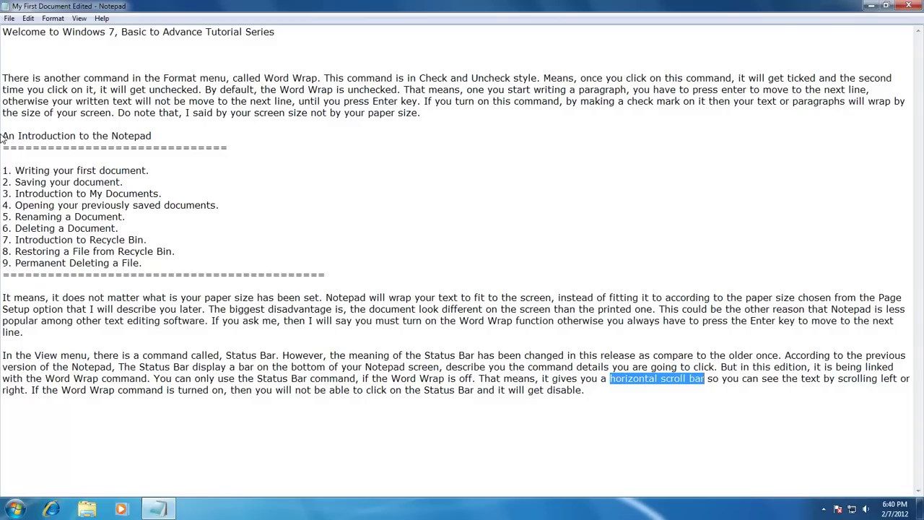
pyautogui.click(18, 268)
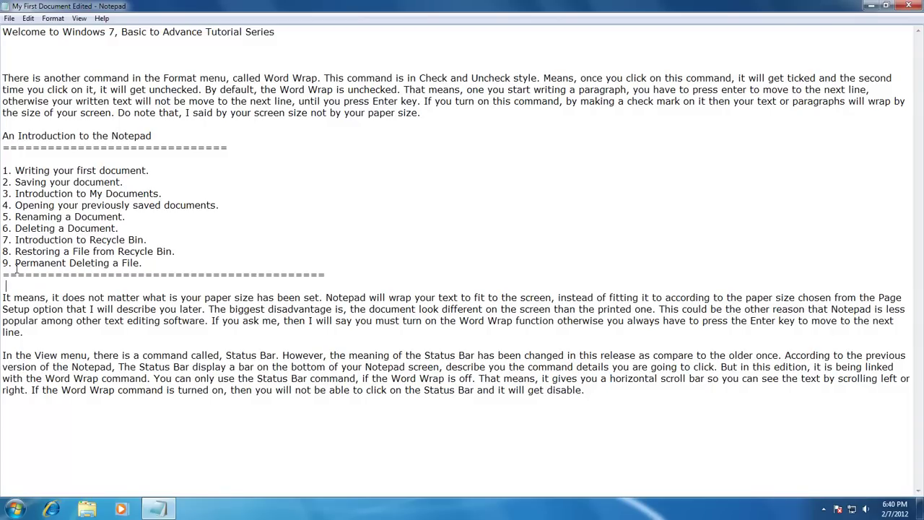
# - Search case-sensitively for 'Enter' until no more matches, then close the Find dialog
pyautogui.click(28, 18)
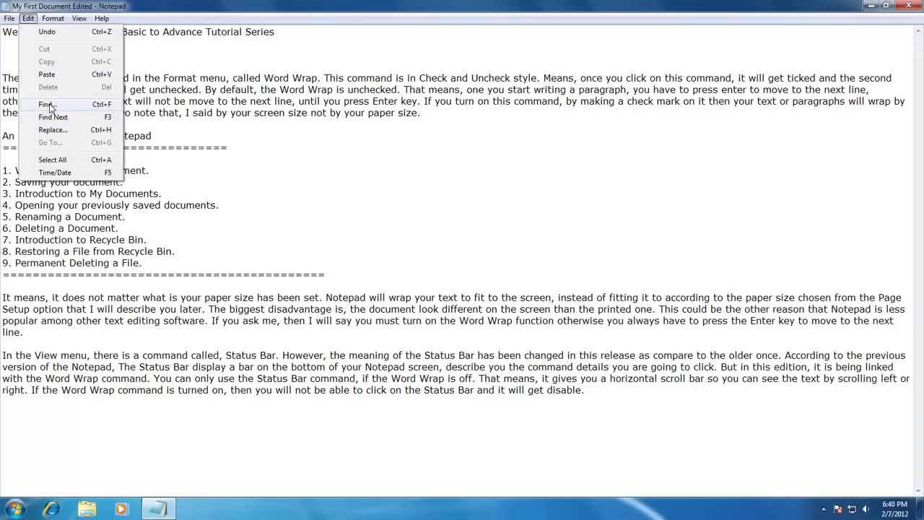
pyautogui.click(47, 104)
pyautogui.write('Enter')
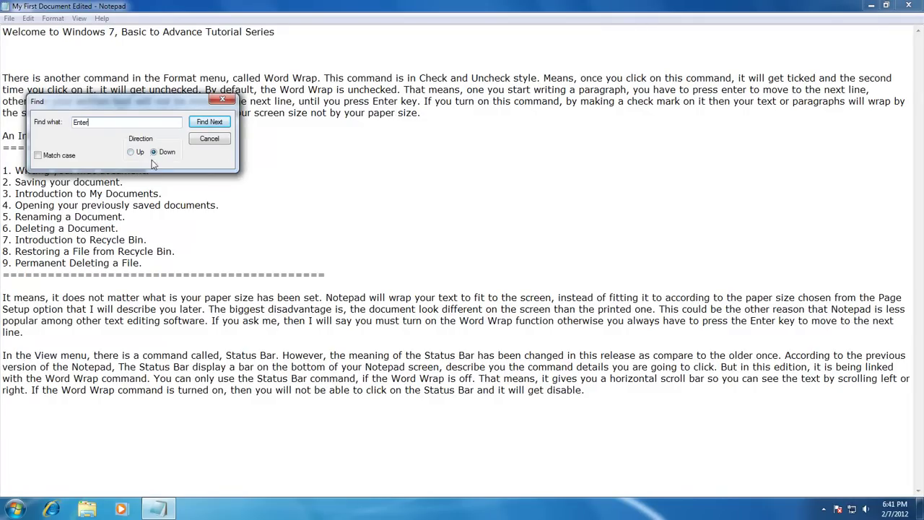
pyautogui.click(210, 123)
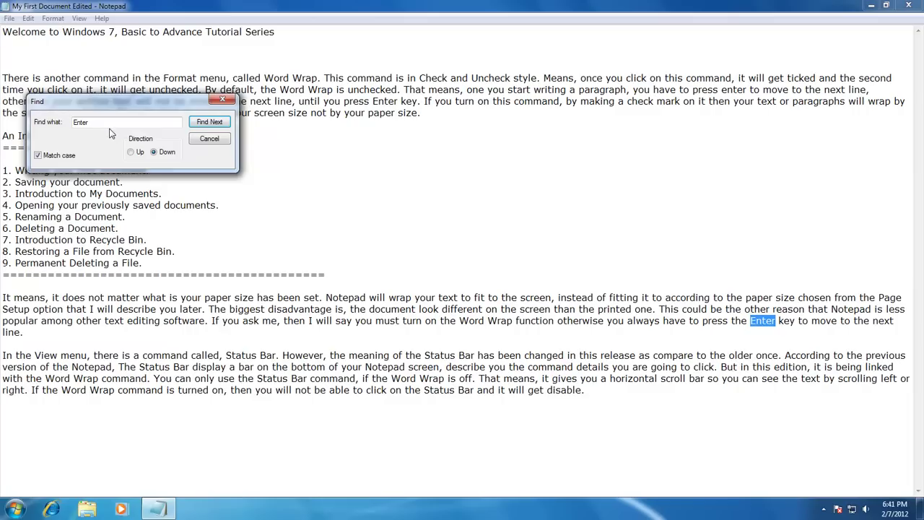
pyautogui.click(200, 124)
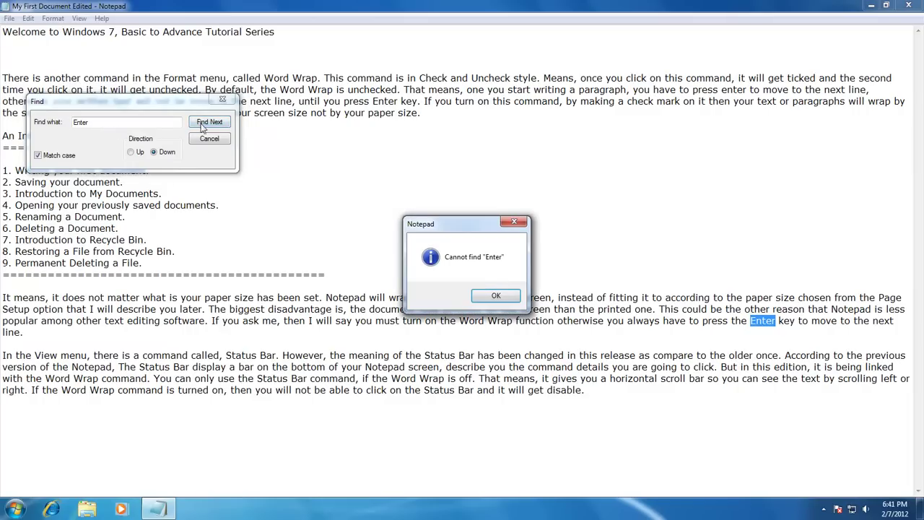
pyautogui.click(210, 138)
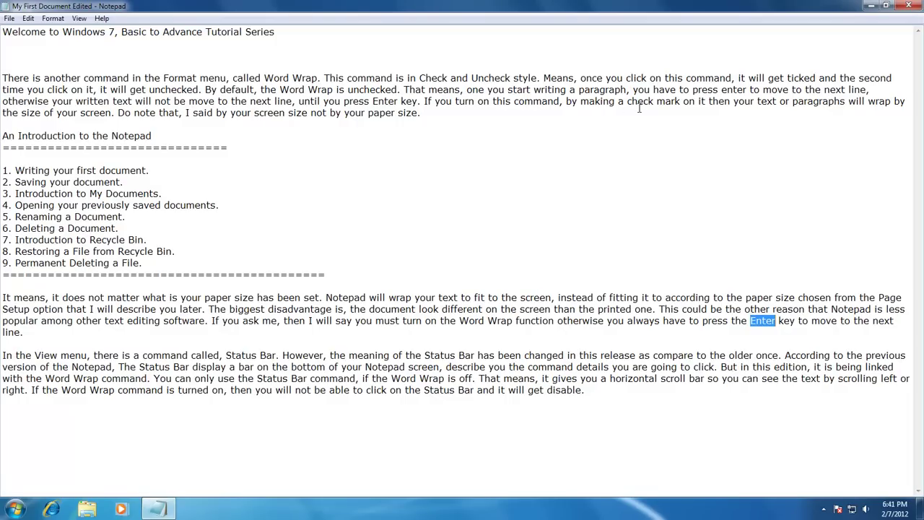
# - Change 'Enter key' in the Word Wrap paragraph to lowercase 'enter key' and search for 'Enter' again
pyautogui.click(374, 102)
pyautogui.press('Delete')
pyautogui.write('e')
pyautogui.press('Down')
pyautogui.click(28, 18)
pyautogui.click(52, 116)
pyautogui.click(28, 18)
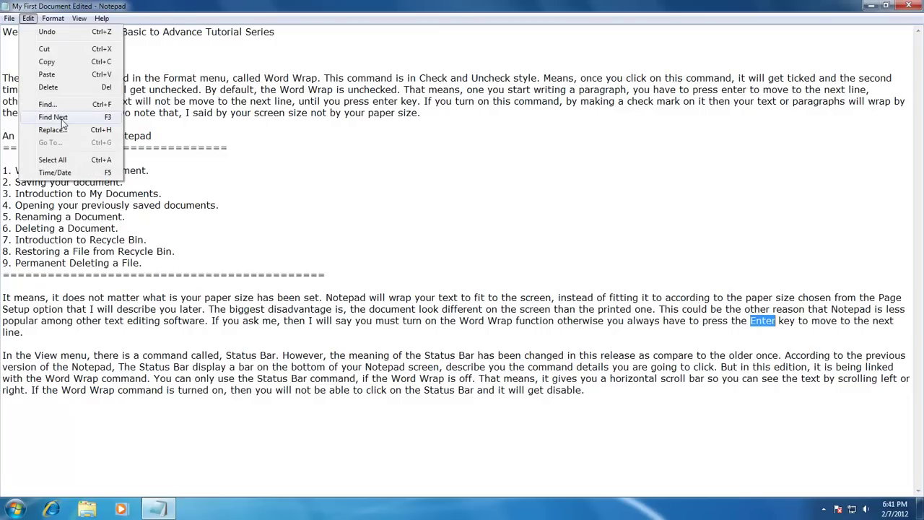
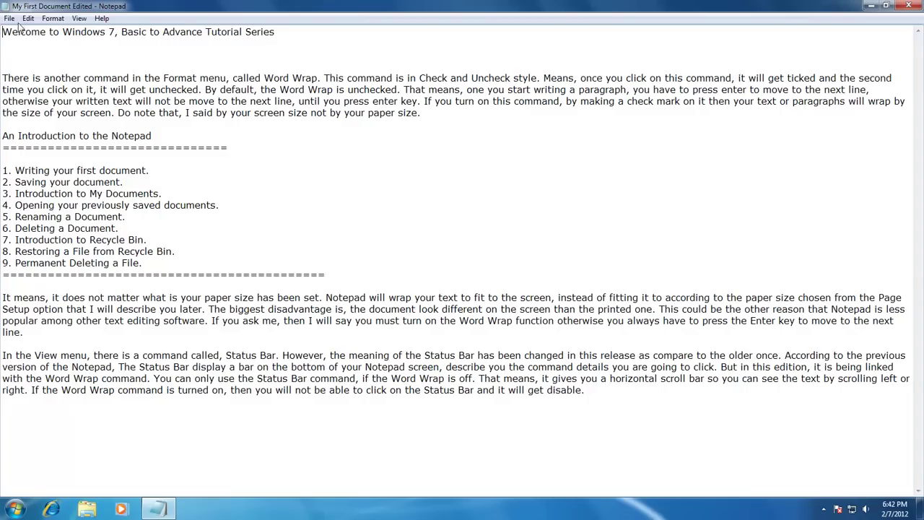
# - In the Replace dialog, enter 'Word Wrap' as Find what and 'WORD WRAP' as Replace with
pyautogui.click(51, 130)
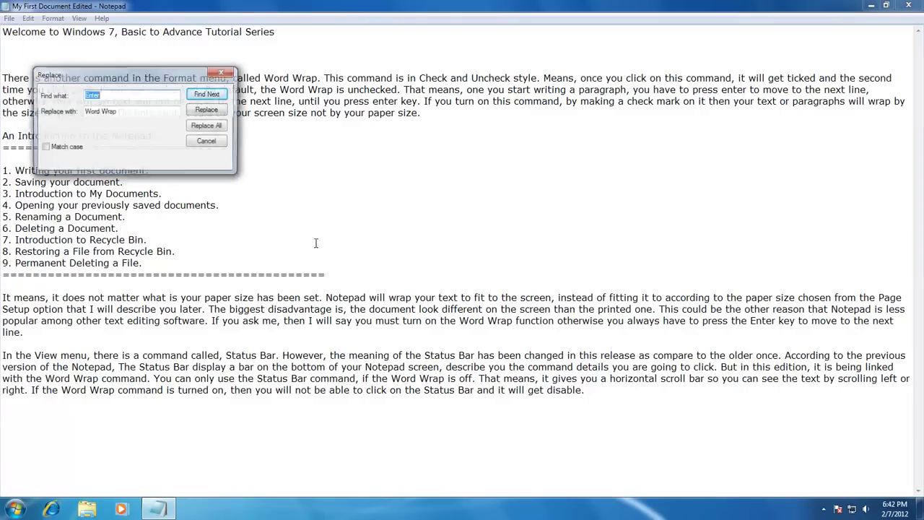
pyautogui.moveTo(145, 73); pyautogui.dragTo(434, 184)
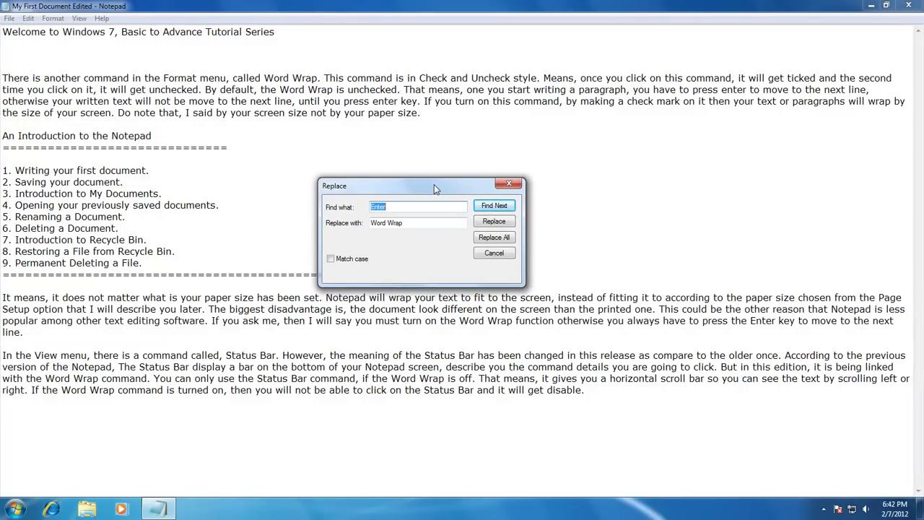
pyautogui.write('Word Wrap')
pyautogui.press('Tab')
pyautogui.write('WORD WRAP')
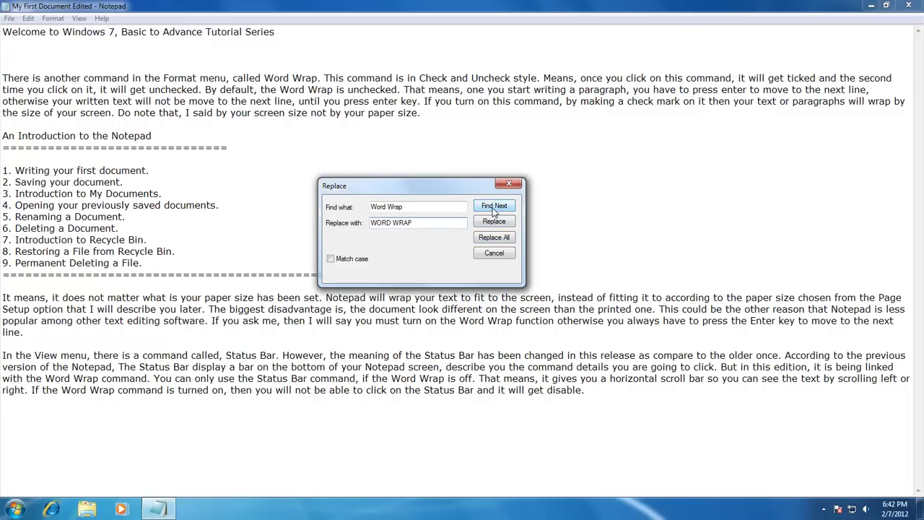
# - Replace two occurrences of Word Wrap with WORD WRAP, then close the dialog
pyautogui.click(494, 206)
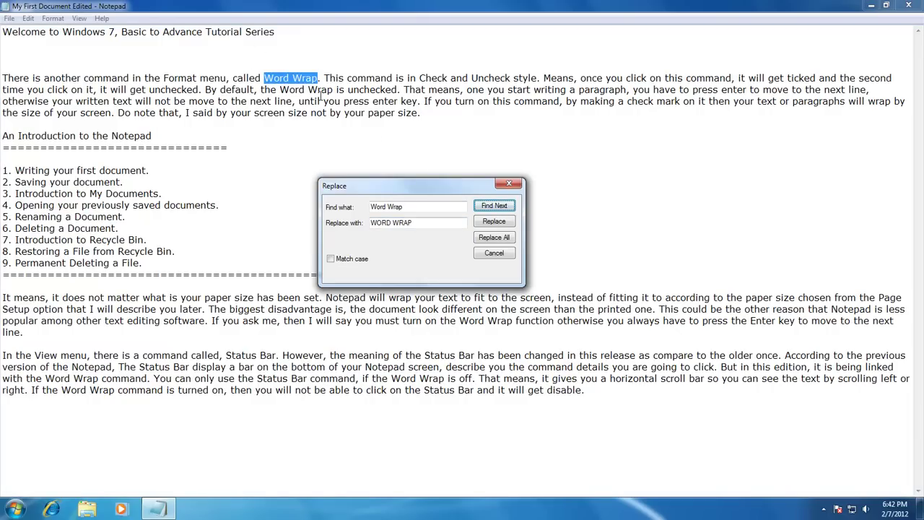
pyautogui.click(494, 221)
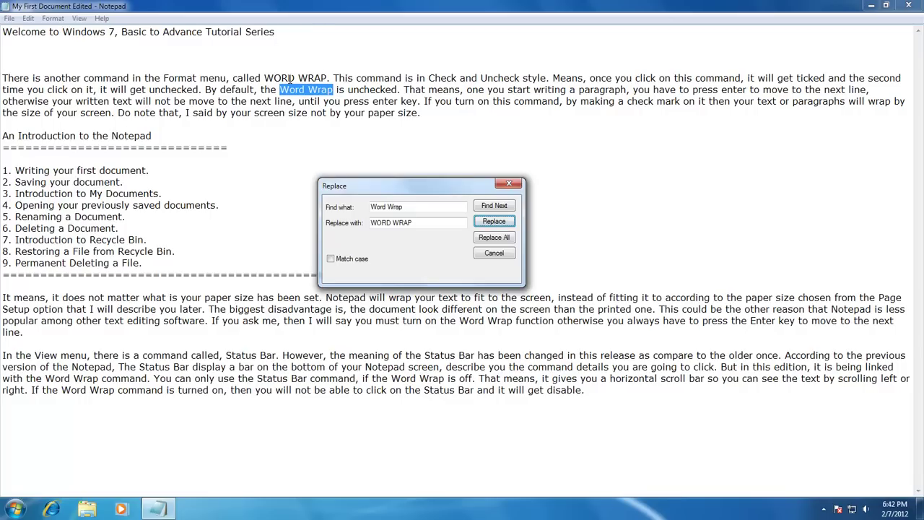
pyautogui.click(490, 208)
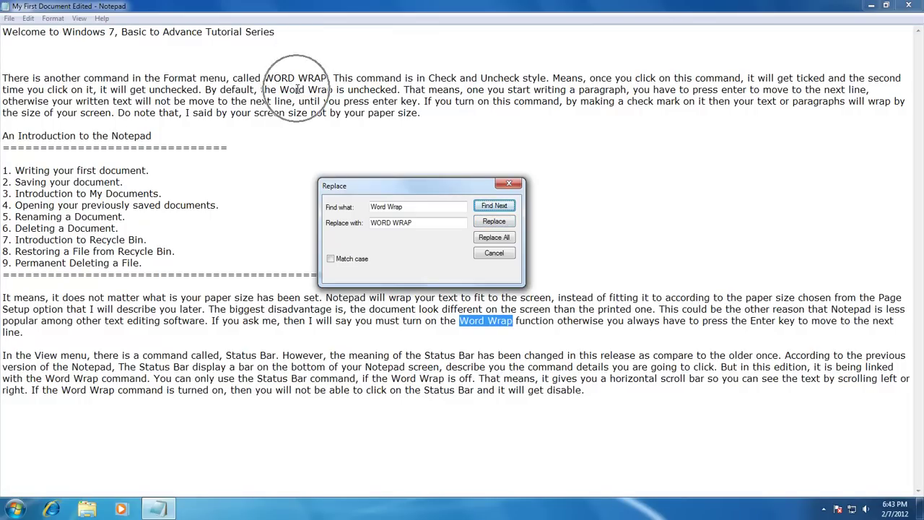
pyautogui.click(496, 221)
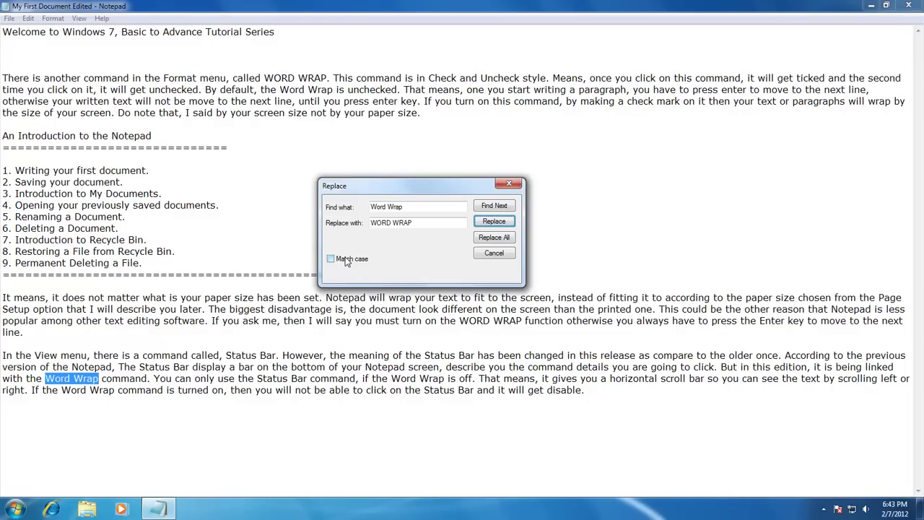
pyautogui.click(489, 258)
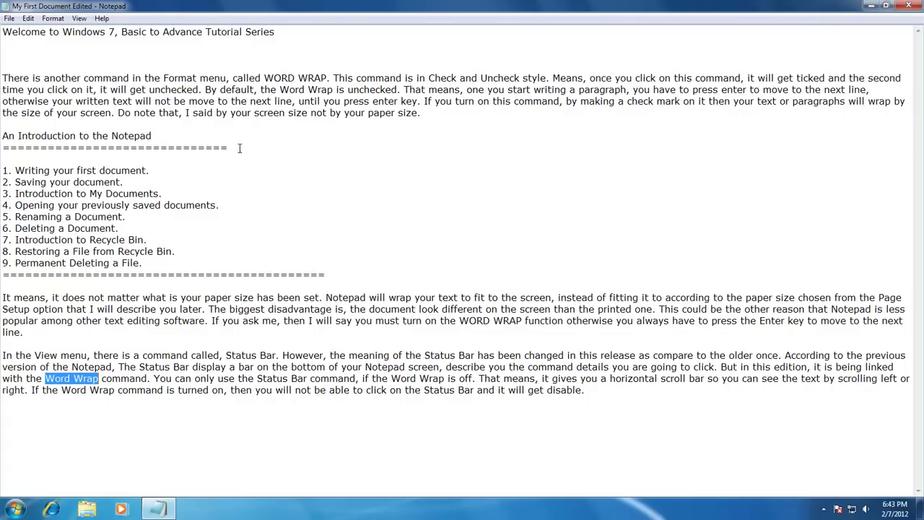
# - Uncheck Format > Word Wrap so each long paragraph stays on one line
pyautogui.click(2, 31)
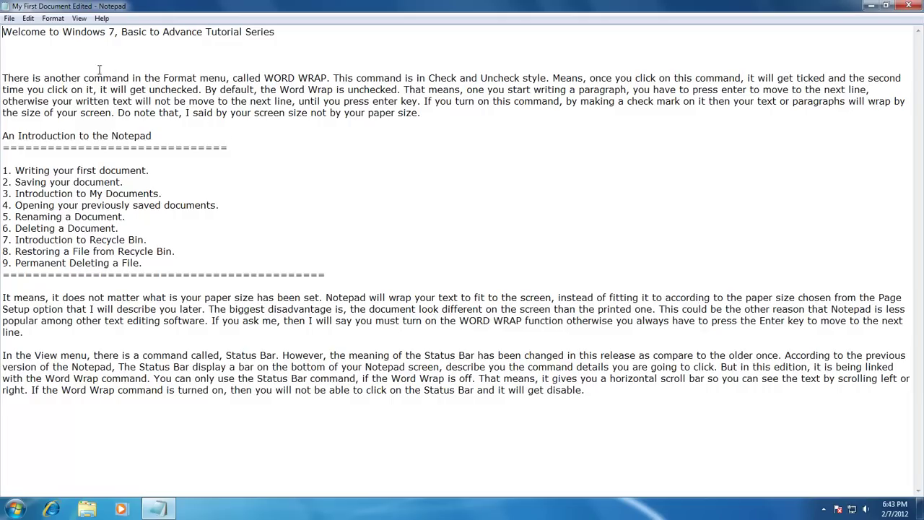
pyautogui.click(28, 18)
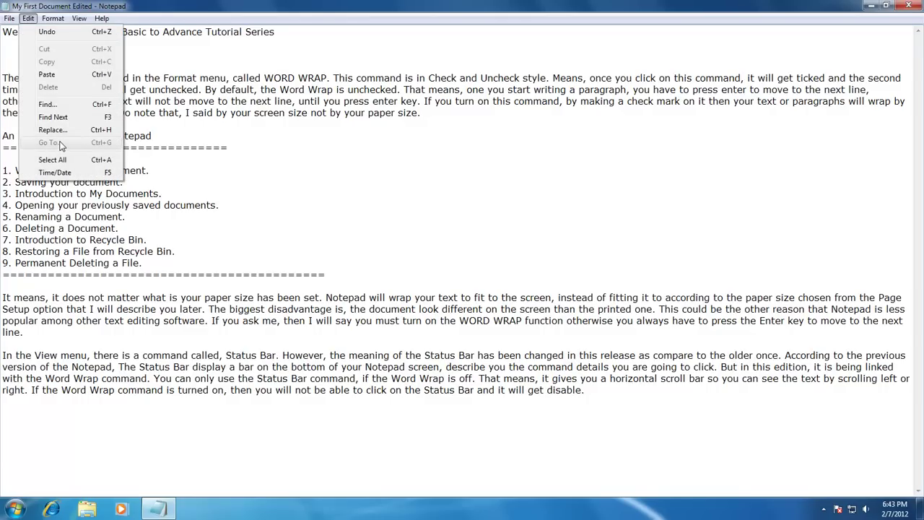
pyautogui.moveTo(52, 18)
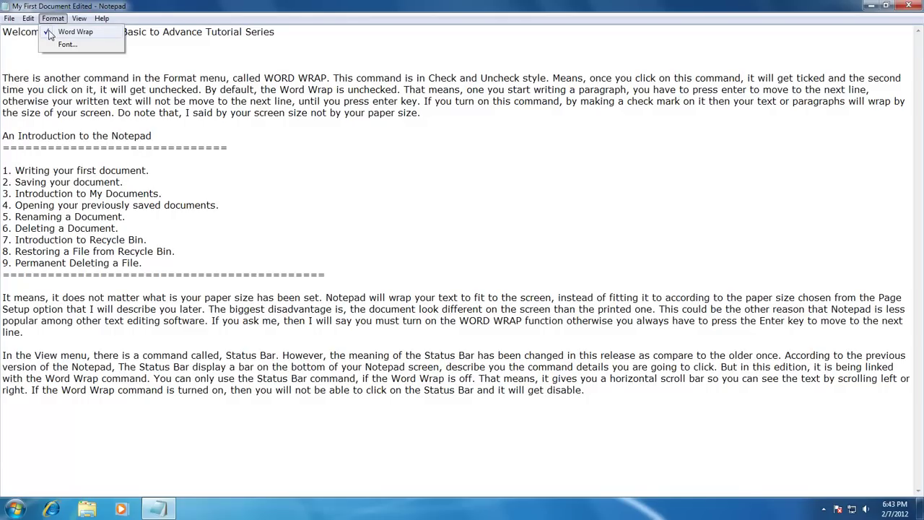
pyautogui.click(72, 31)
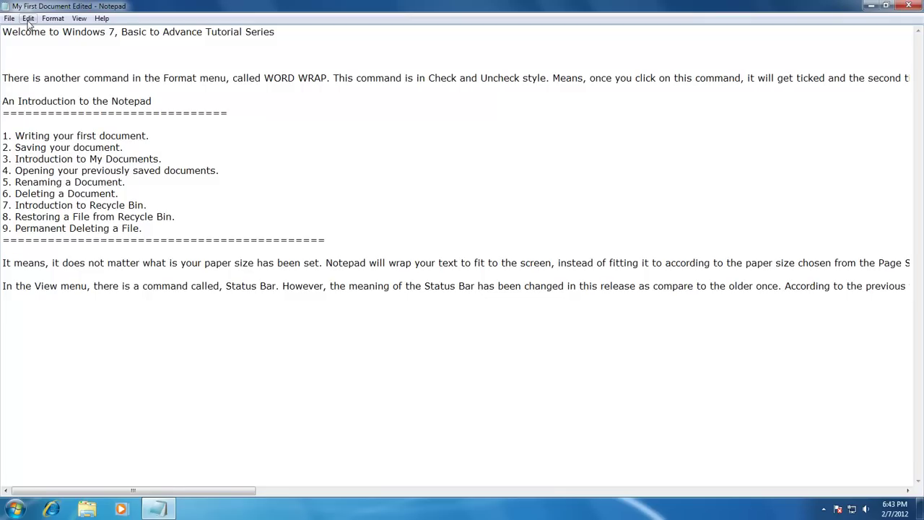
# - Jump to line 12 using Edit > Go To
pyautogui.click(28, 18)
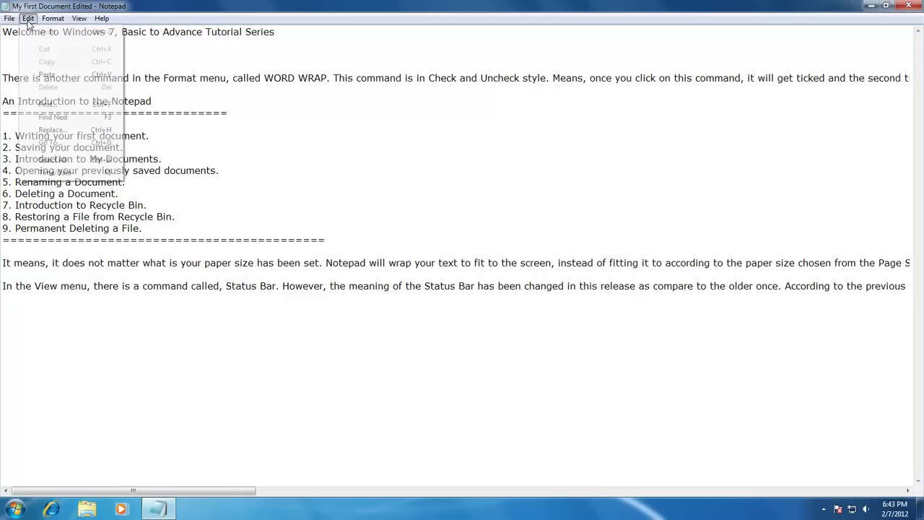
pyautogui.click(45, 144)
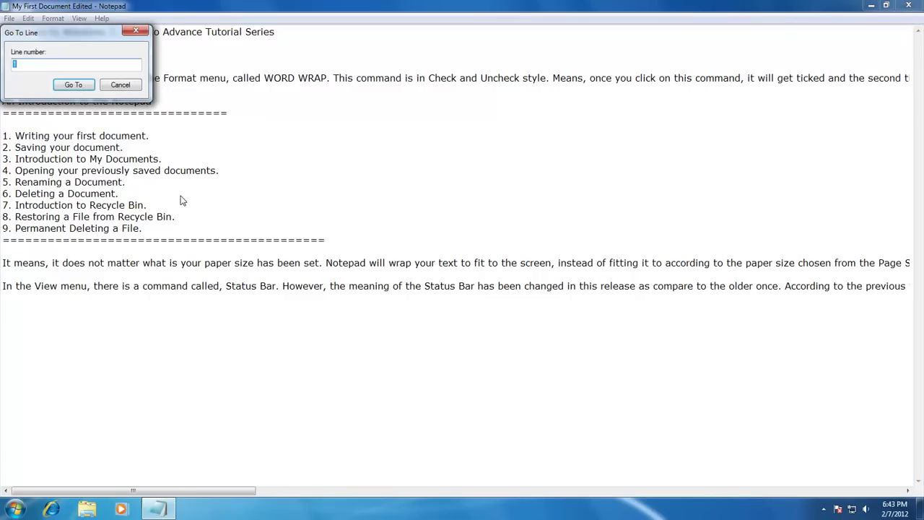
pyautogui.moveTo(75, 29); pyautogui.dragTo(406, 142)
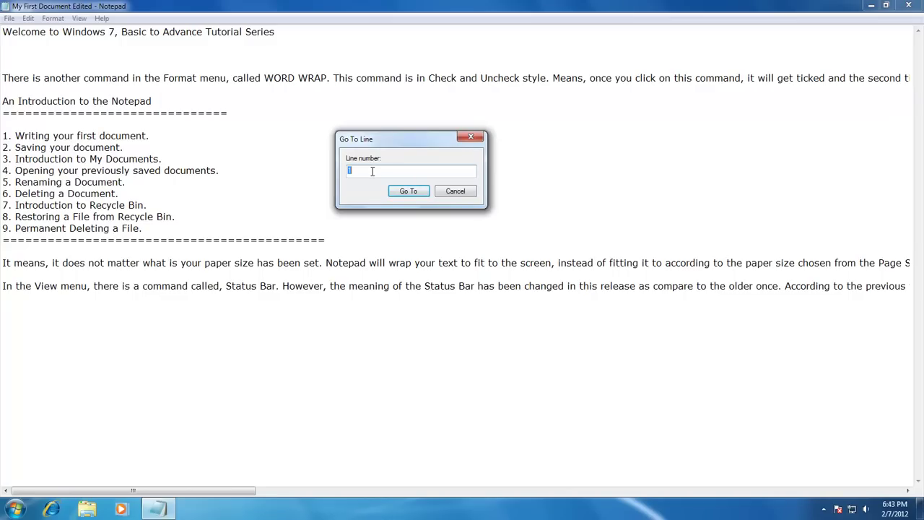
pyautogui.write('12')
pyautogui.click(408, 194)
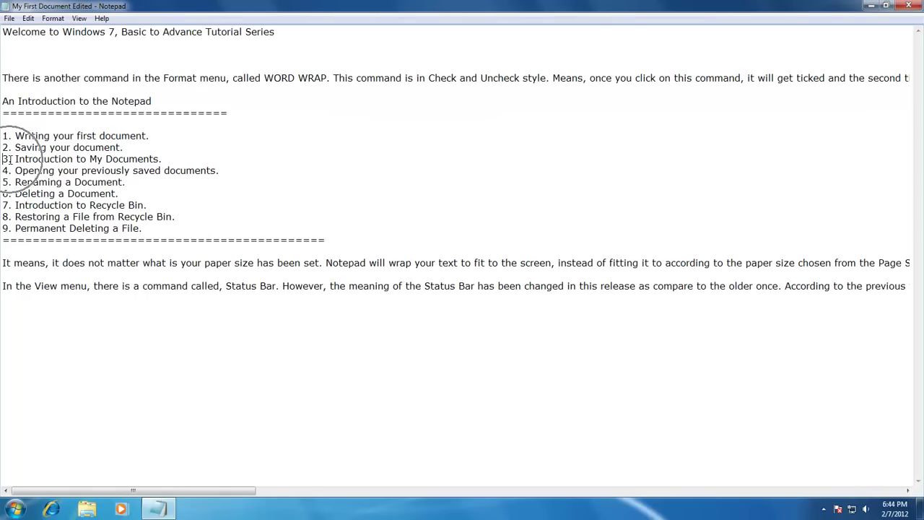
pyautogui.click(29, 19)
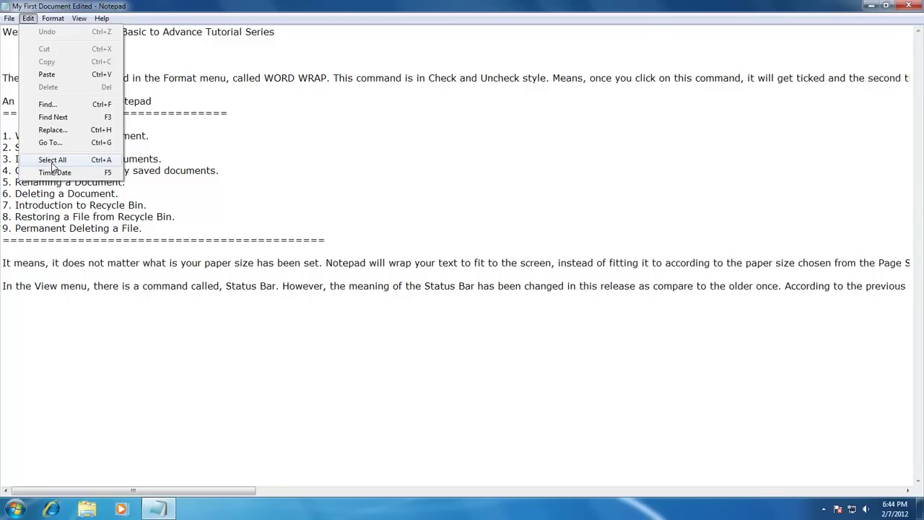
# - Select all the document text, then clear the selection
pyautogui.click(52, 160)
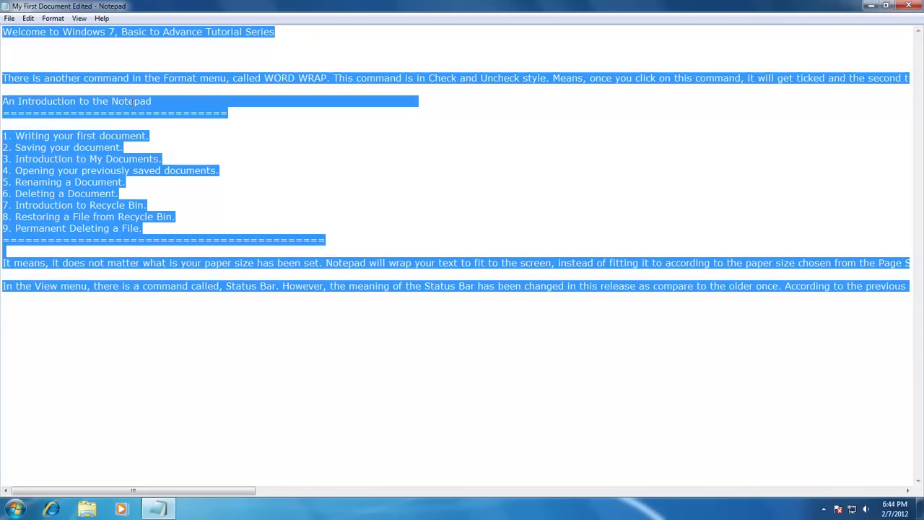
pyautogui.click(27, 19)
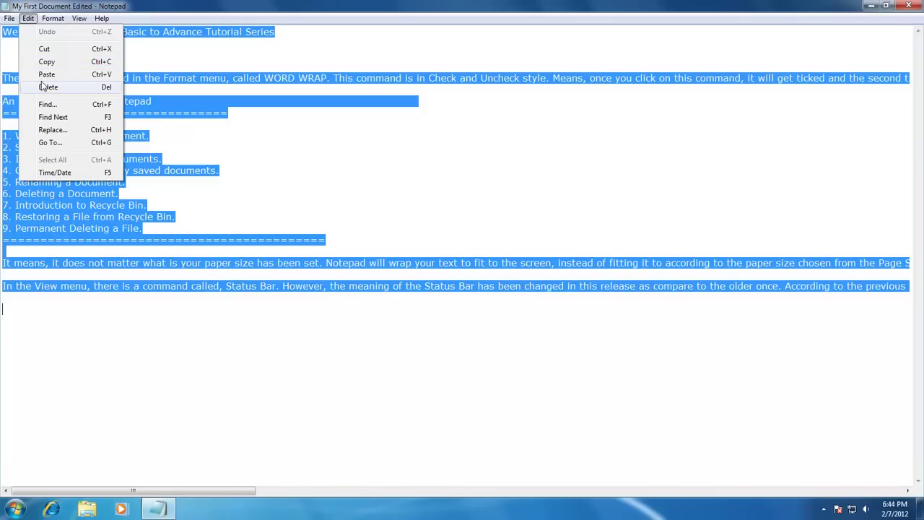
pyautogui.click(7, 43)
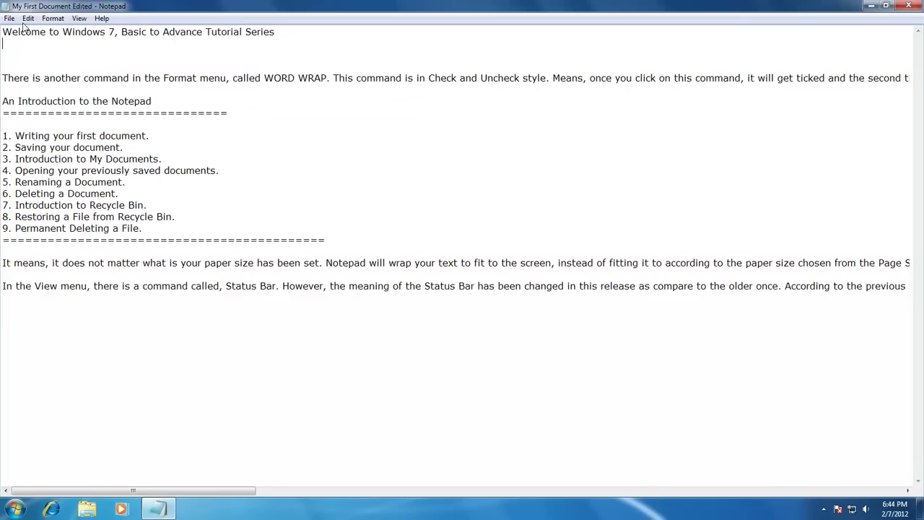
# - Add tab spacing after the title at the end of line 1
pyautogui.click(27, 19)
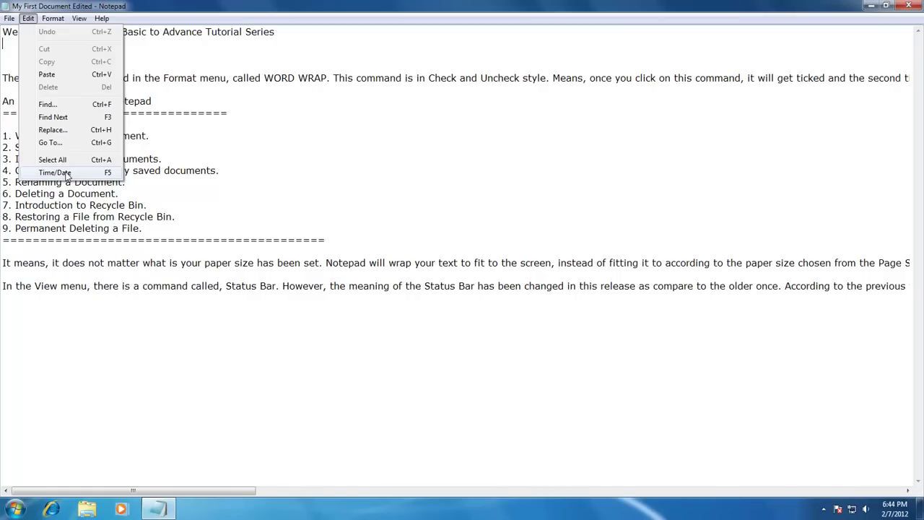
pyautogui.click(289, 40)
pyautogui.press('Tab')
pyautogui.press('Tab')
pyautogui.press('Tab')
pyautogui.press('Tab')
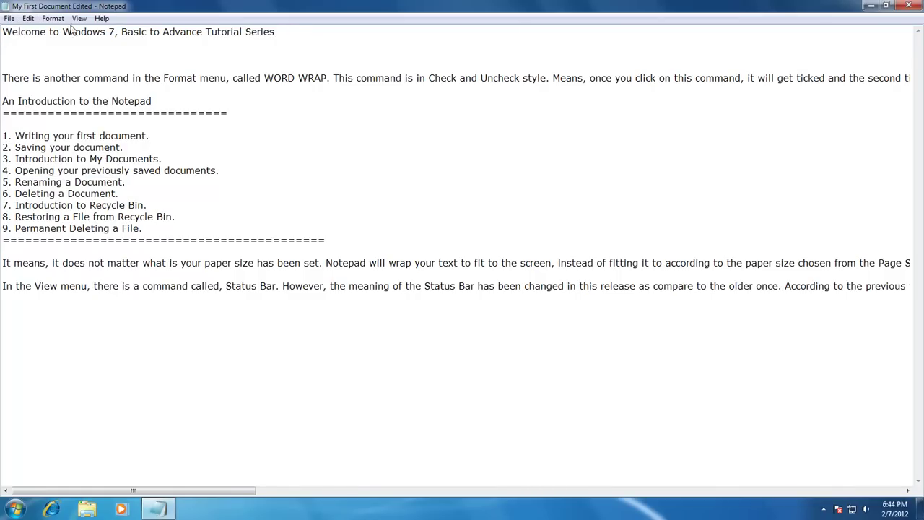
pyautogui.click(28, 20)
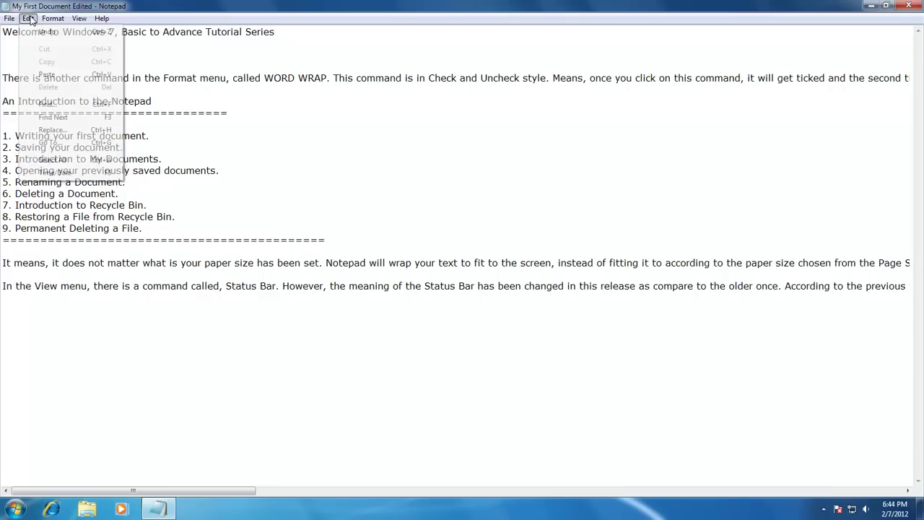
# - Insert the time and date stamp 6:44 PM 2/7/2012 after the title on line 1
pyautogui.click(68, 174)
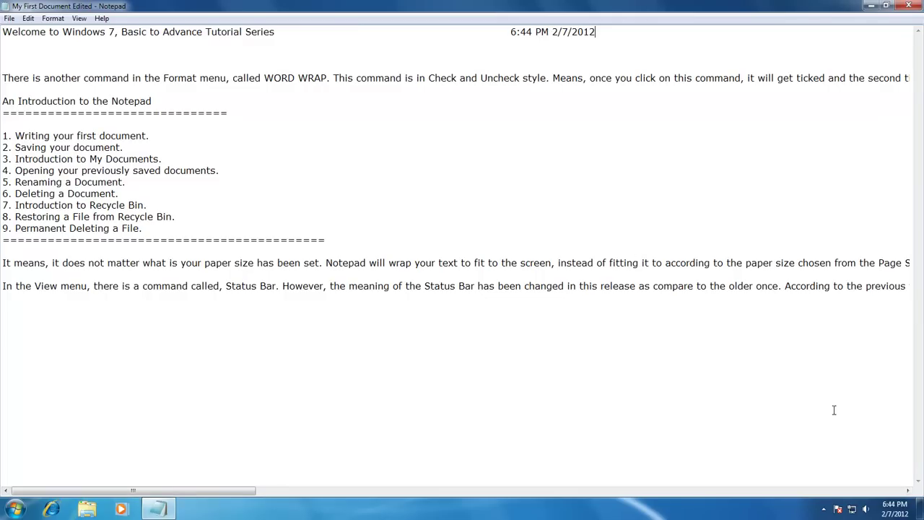
pyautogui.moveTo(887, 509)
pyautogui.click(9, 19)
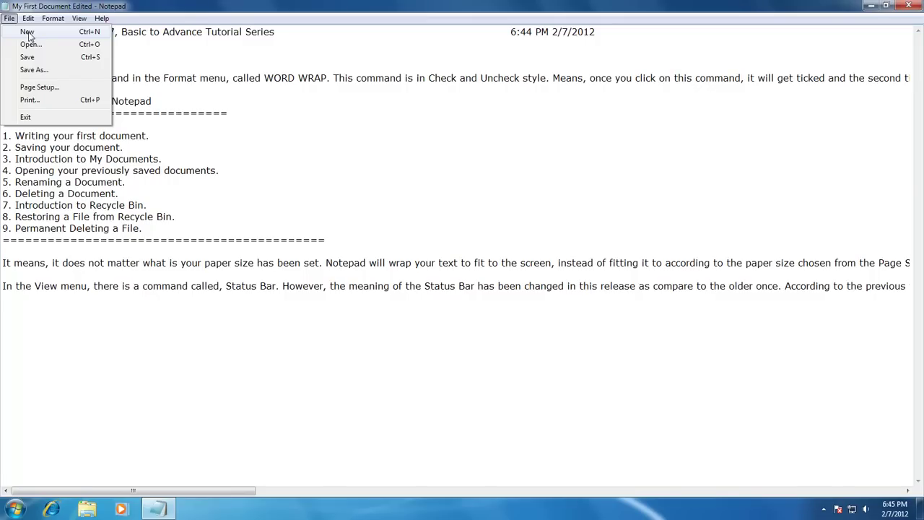
# - Save the tutorial, then replace it with a new blank Untitled document
pyautogui.click(32, 63)
pyautogui.click(11, 19)
pyautogui.click(21, 32)
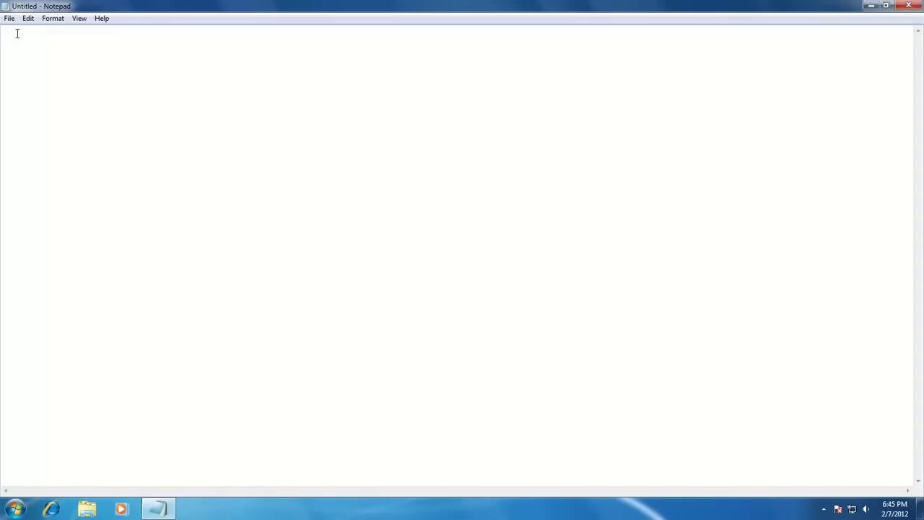
pyautogui.click(10, 18)
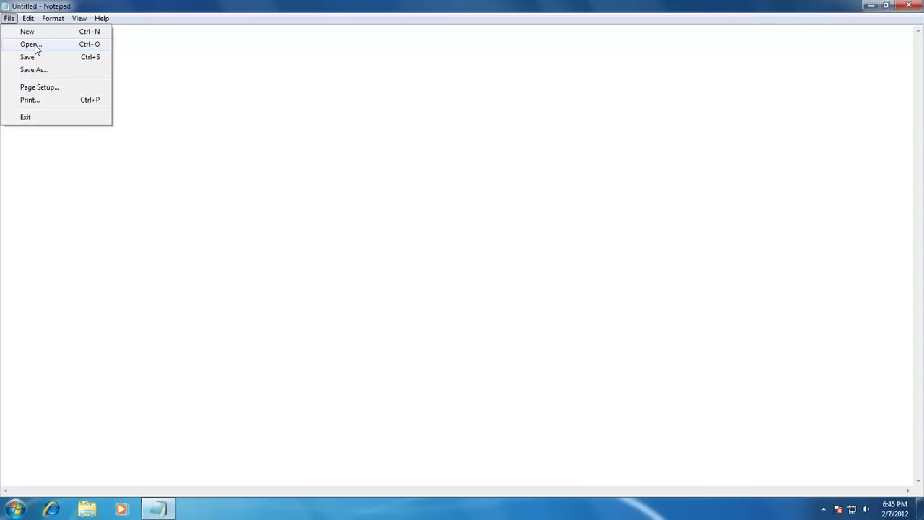
# - Open 'My First Document - Introduction to Notepad' from the Documents library
pyautogui.click(32, 45)
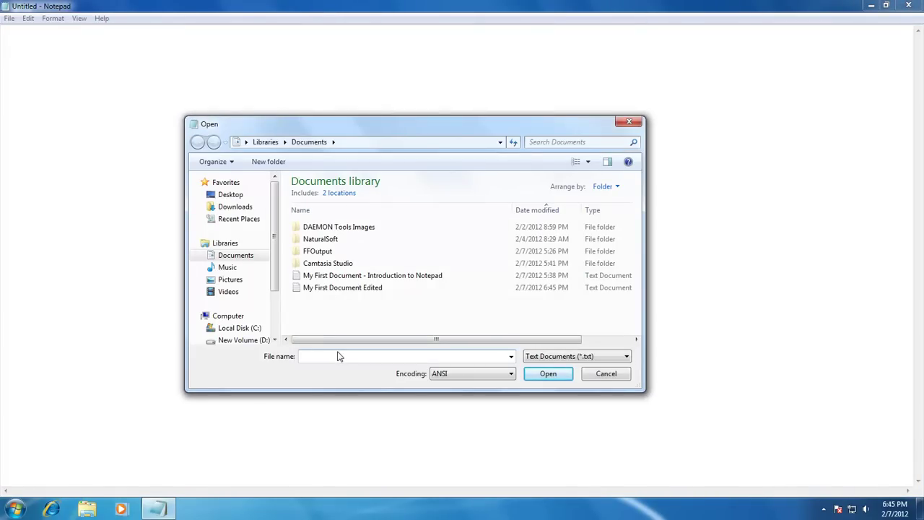
pyautogui.write('My')
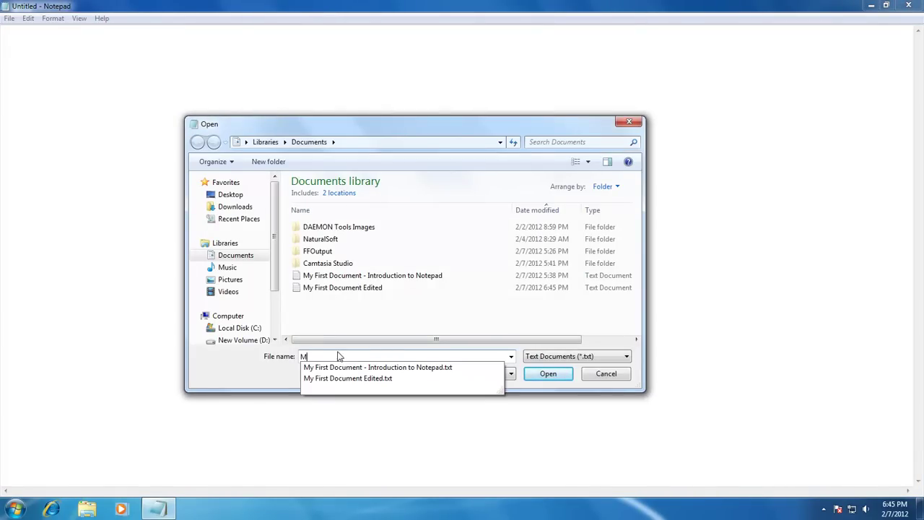
pyautogui.click(358, 278)
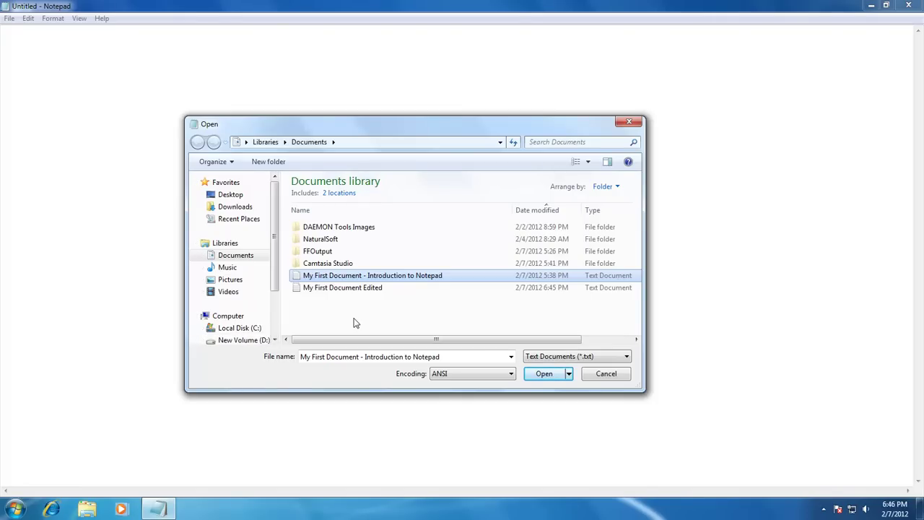
pyautogui.click(547, 376)
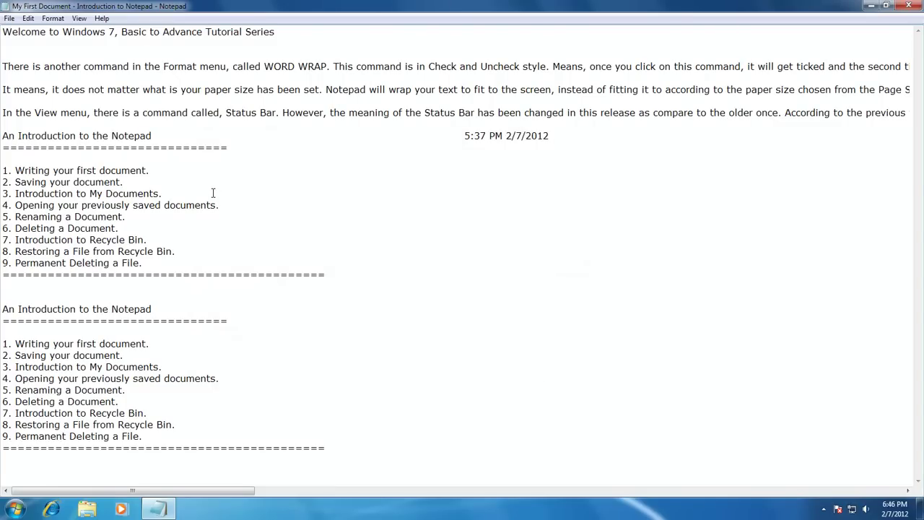
pyautogui.click(10, 18)
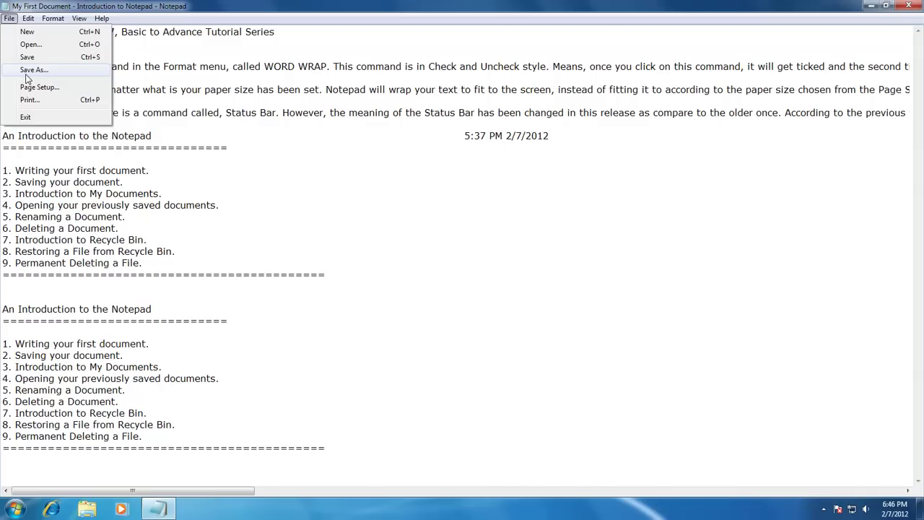
# - Save the document as a copy named 'Intro to Notepad'
pyautogui.click(33, 70)
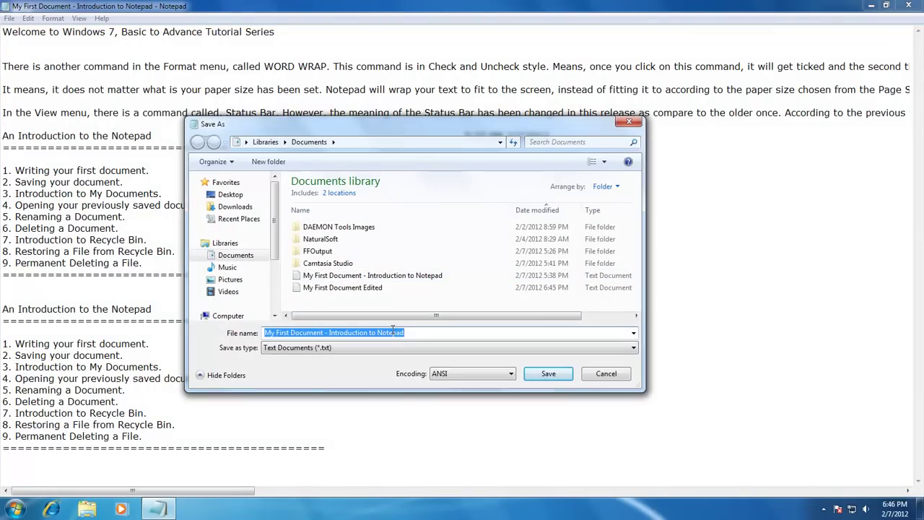
pyautogui.press('BackSpace')
pyautogui.write('In')
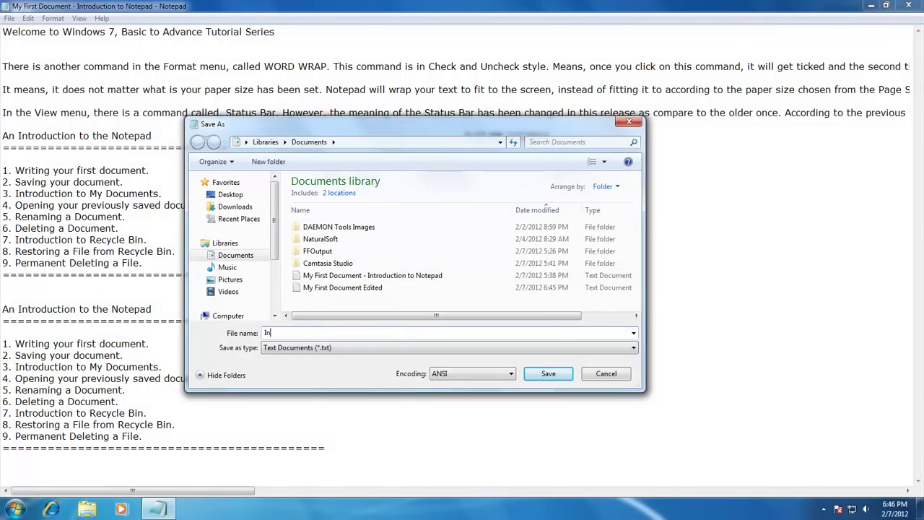
pyautogui.write('tro to Notepad')
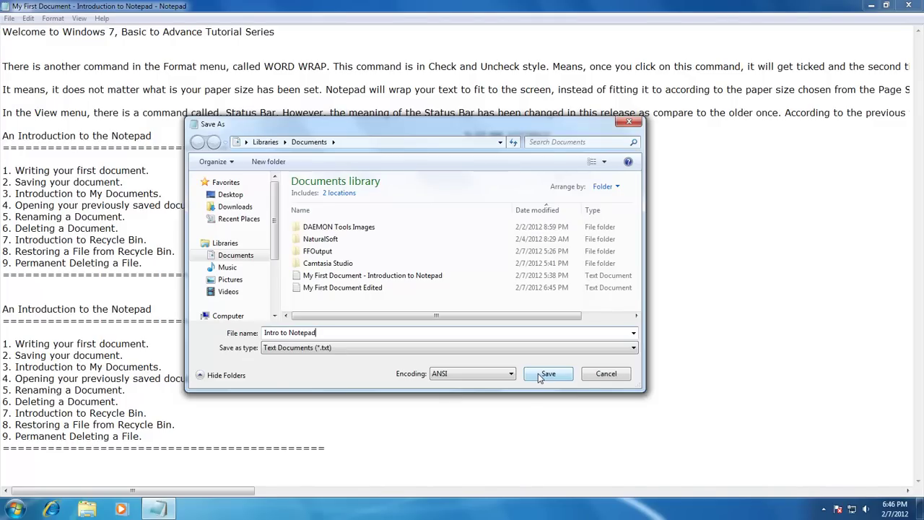
pyautogui.click(540, 375)
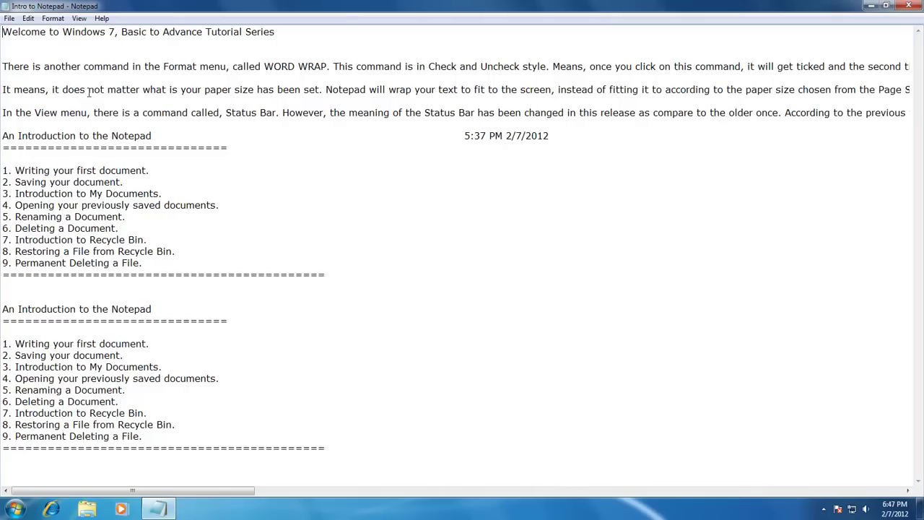
pyautogui.click(9, 18)
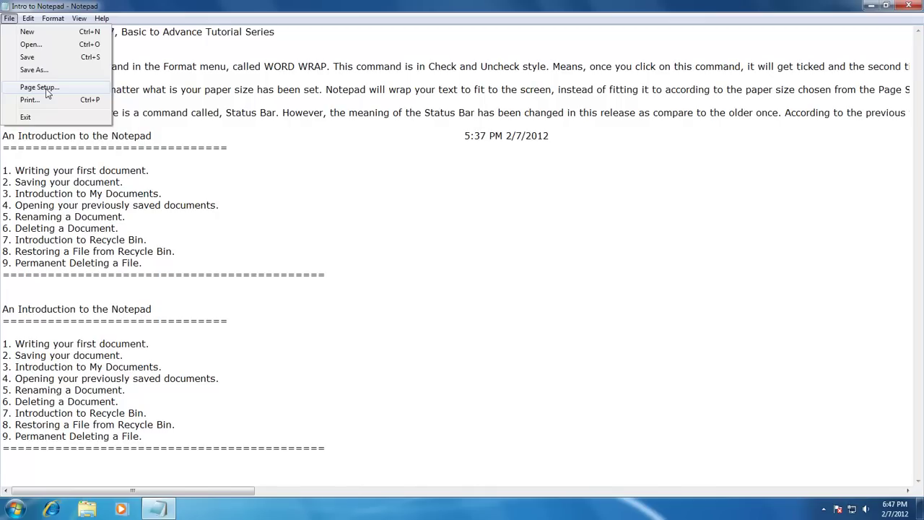
pyautogui.click(47, 87)
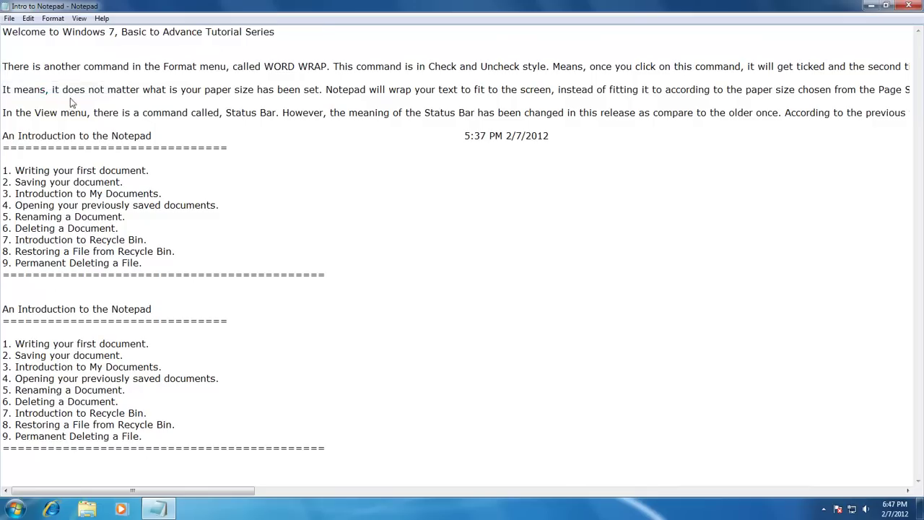
pyautogui.moveTo(196, 37); pyautogui.dragTo(380, 144)
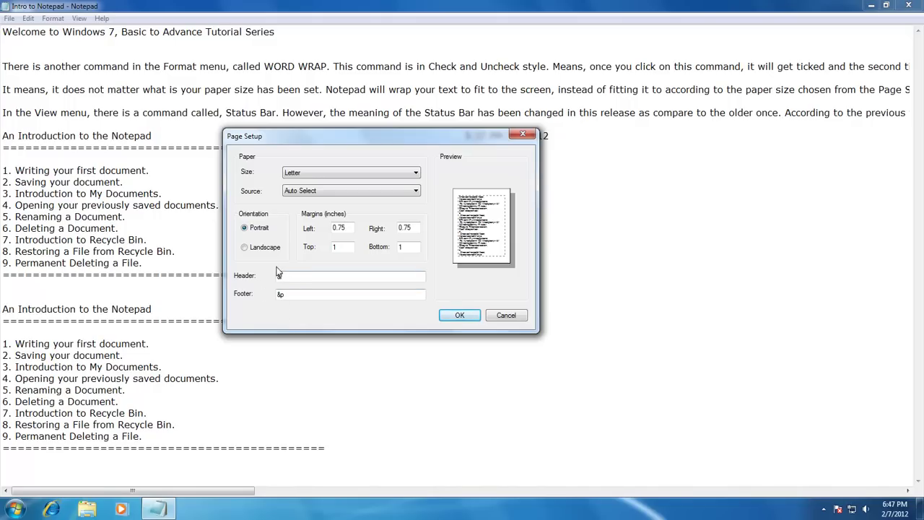
pyautogui.moveTo(294, 275); pyautogui.dragTo(235, 281)
pyautogui.press('BackSpace')
pyautogui.write('Kohli Computer INstitute')
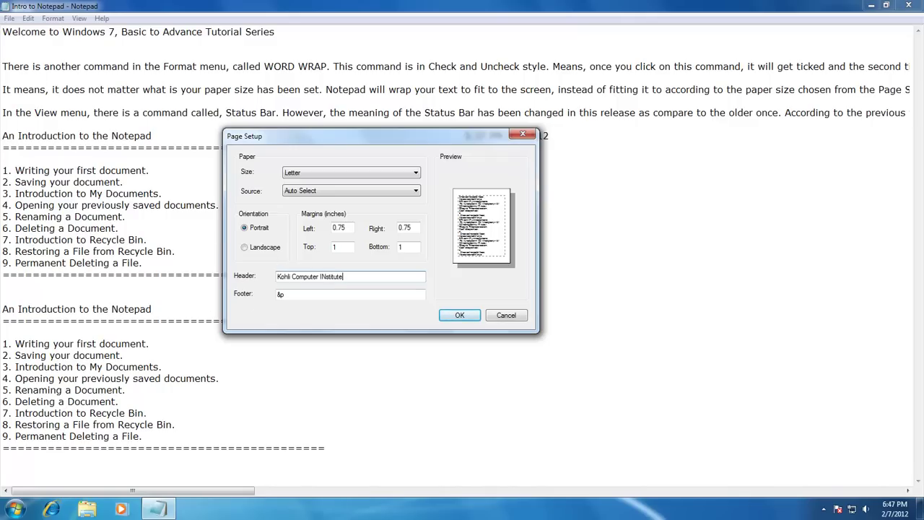
pyautogui.click(323, 277)
pyautogui.press('BackSpace')
pyautogui.write('n')
pyautogui.click(296, 296)
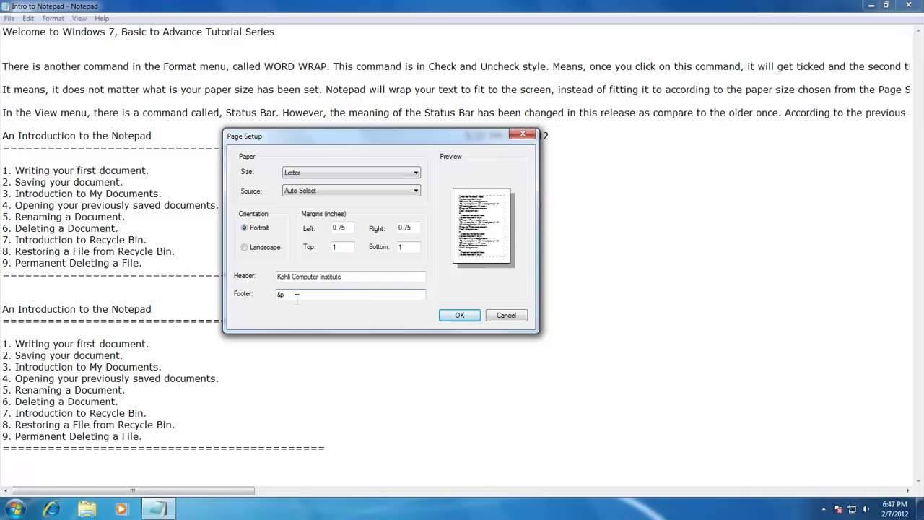
pyautogui.press('BackSpace')
pyautogui.press('BackSpace')
pyautogui.click(505, 316)
pyautogui.click(9, 18)
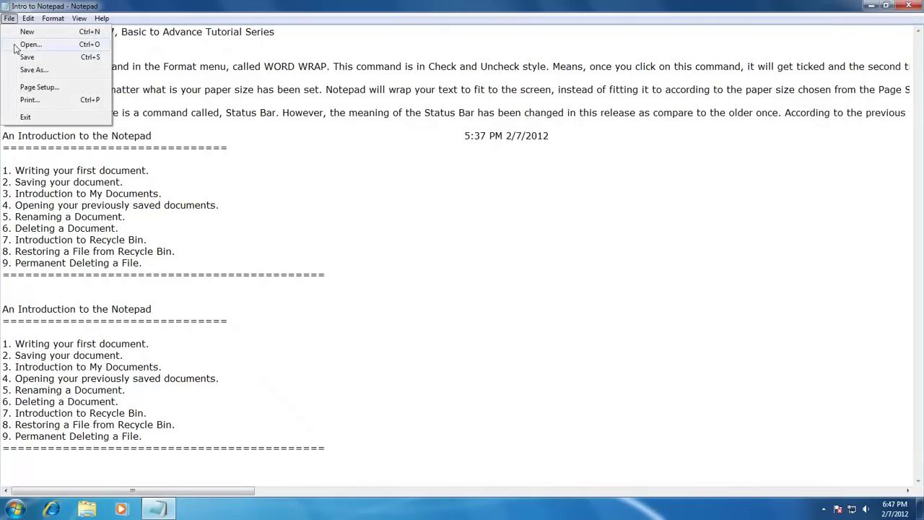
pyautogui.click(42, 89)
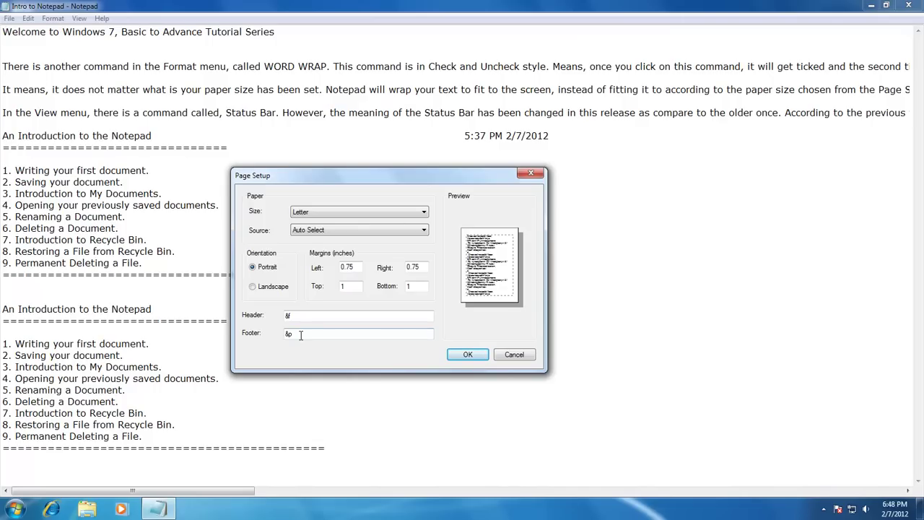
pyautogui.click(301, 335)
pyautogui.press('BackSpace')
pyautogui.press('BackSpace')
pyautogui.write('1')
pyautogui.press('BackSpace')
pyautogui.write('&p')
pyautogui.click(465, 355)
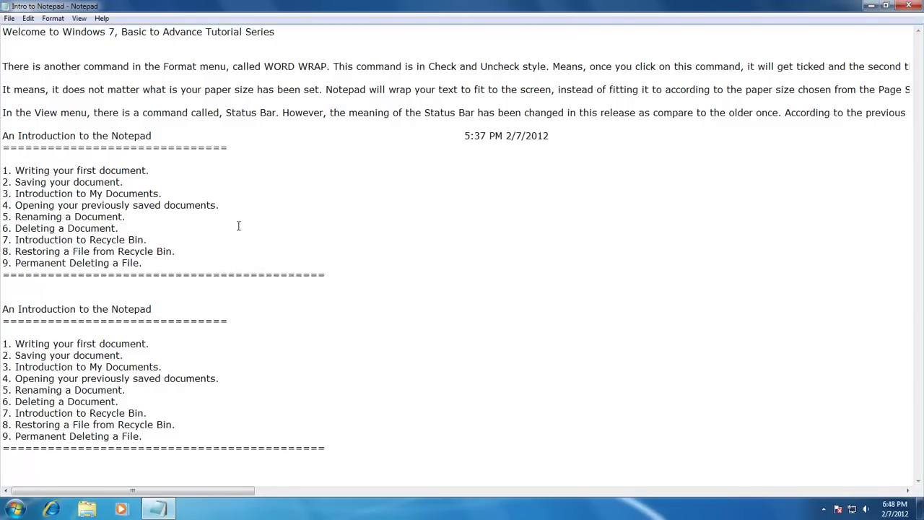
pyautogui.click(102, 19)
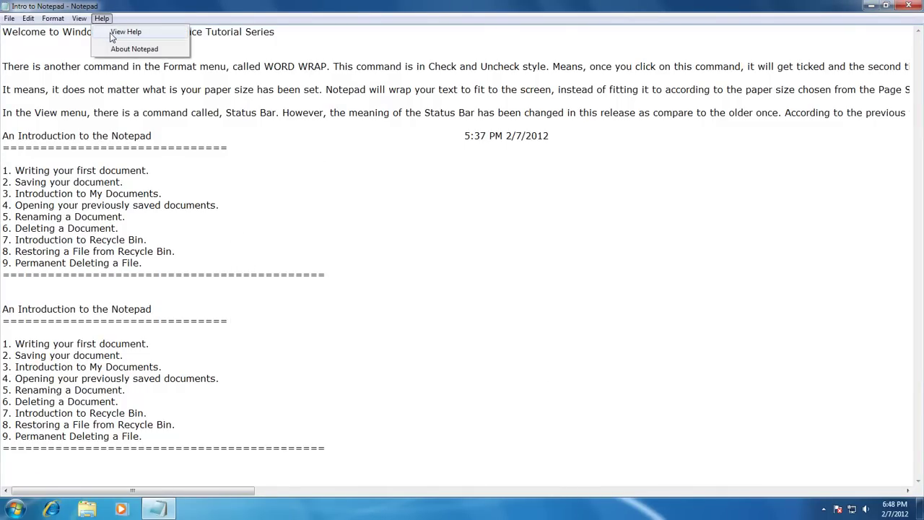
pyautogui.click(126, 31)
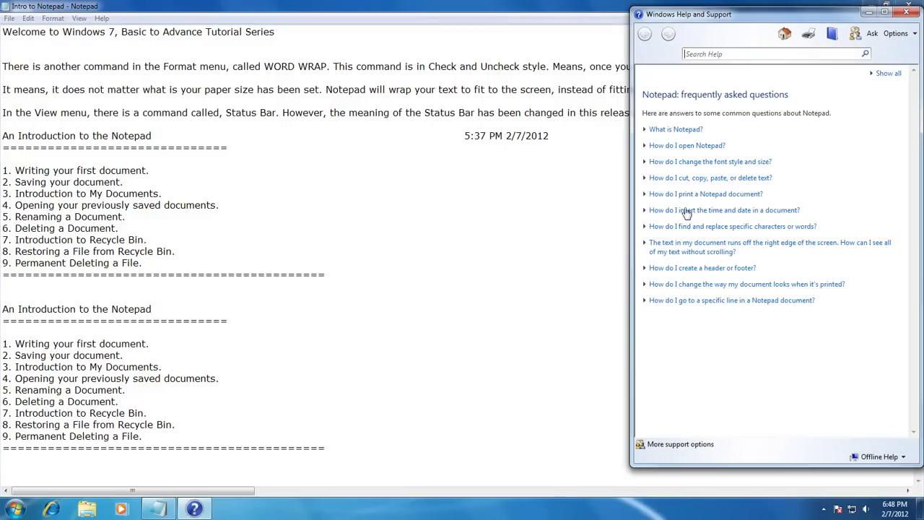
pyautogui.click(682, 129)
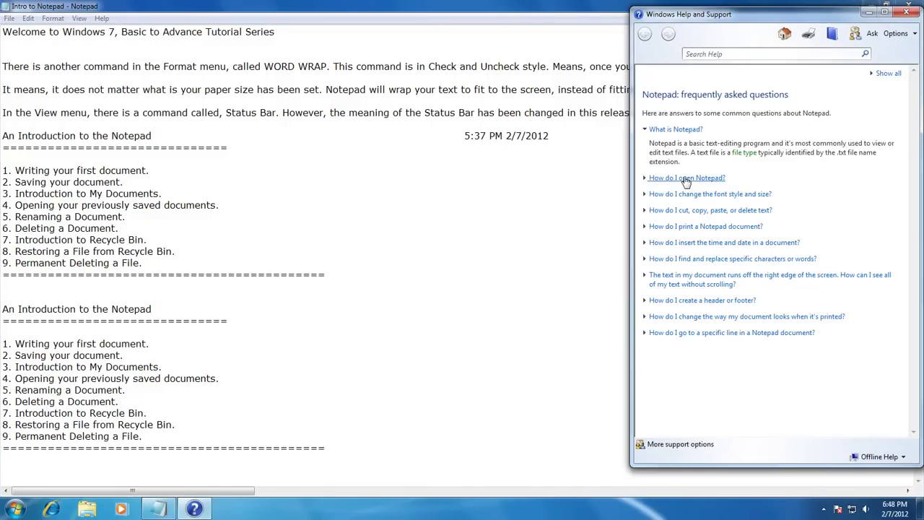
pyautogui.click(686, 177)
pyautogui.click(691, 209)
pyautogui.click(704, 307)
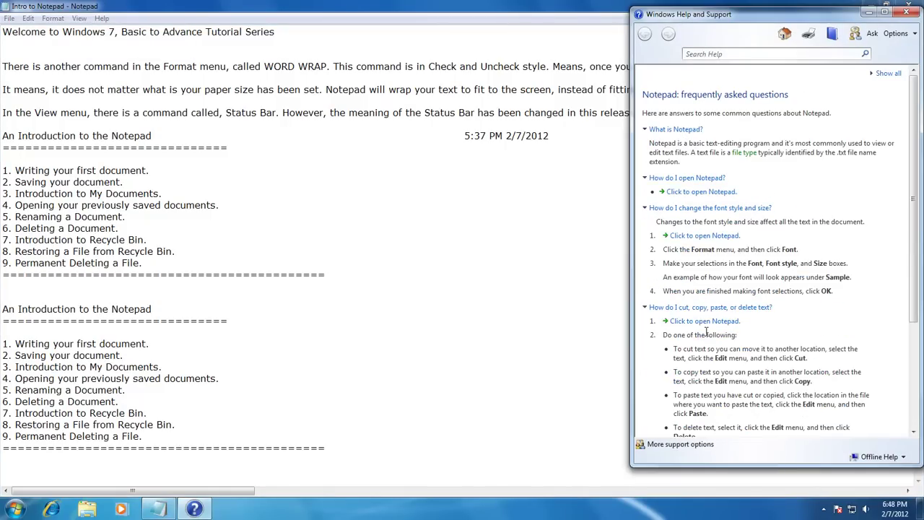
pyautogui.scroll(-3, 716, 380)
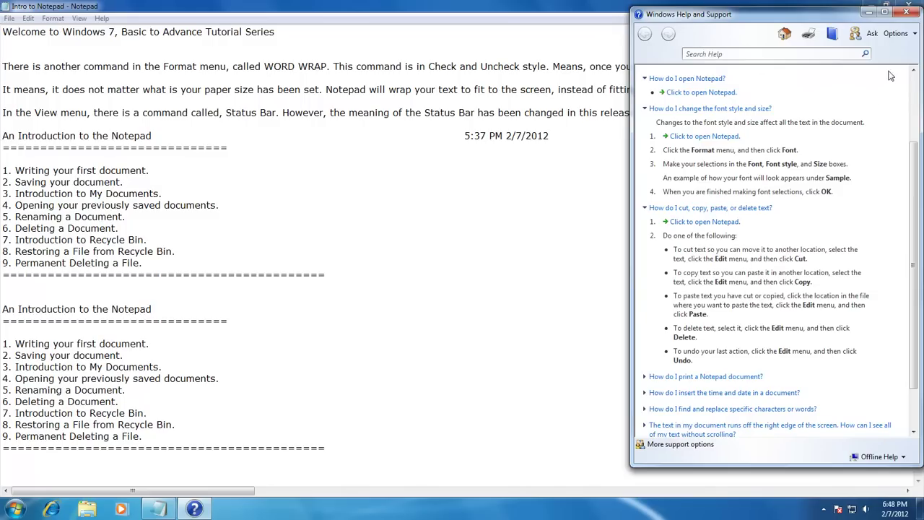
pyautogui.click(907, 13)
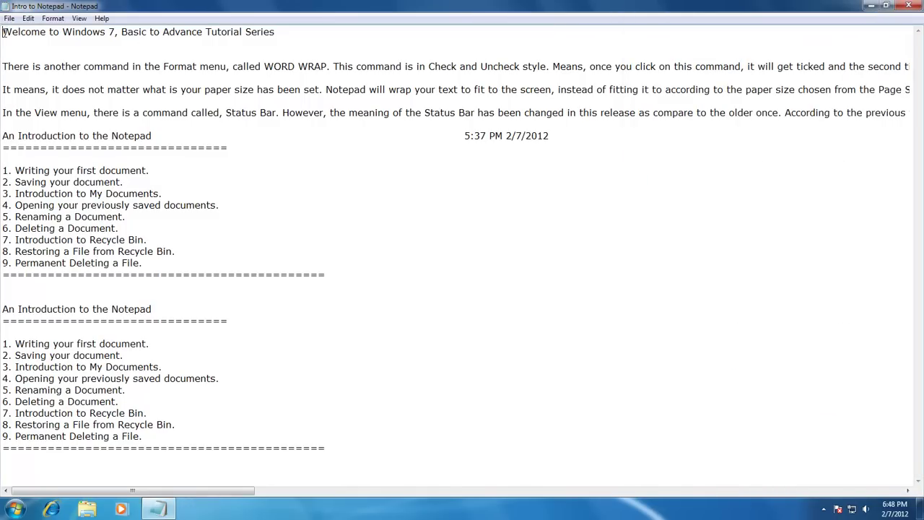